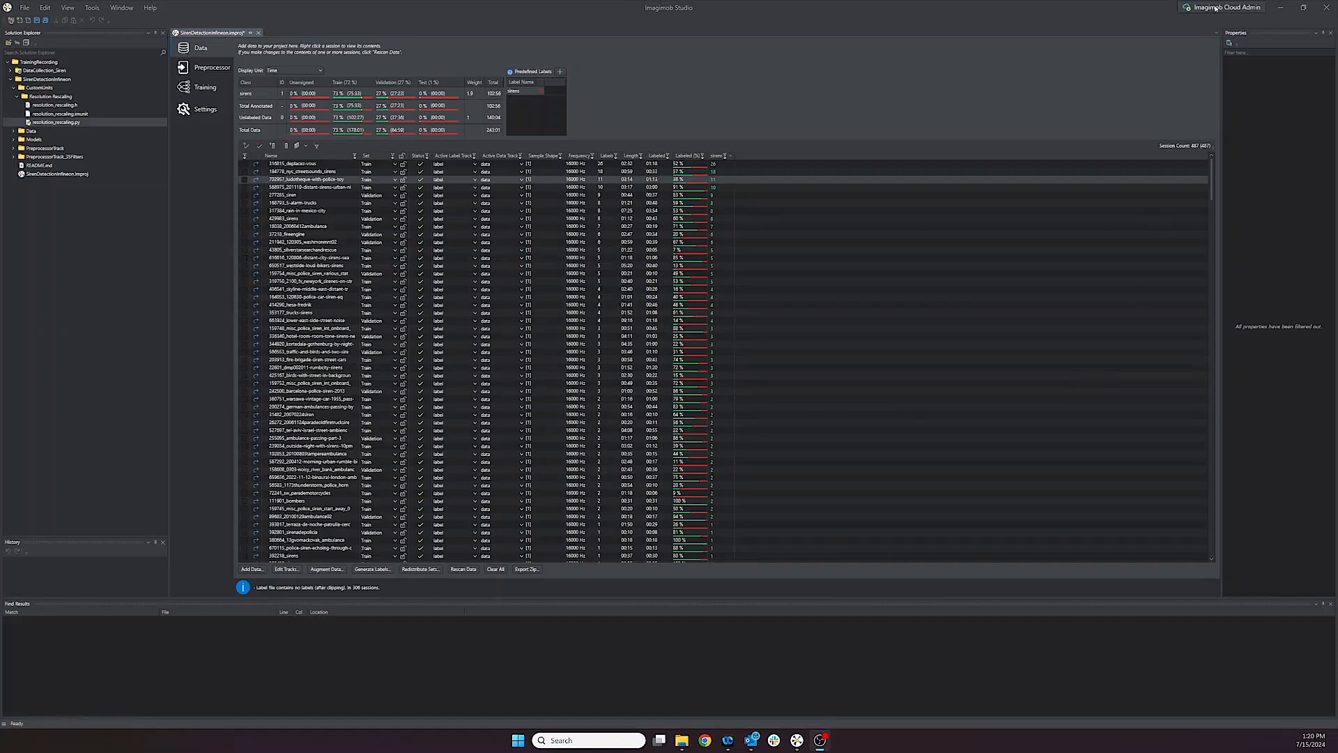
Step: Switch the cloud connection to Imagimob Cloud
left_click(1216, 8)
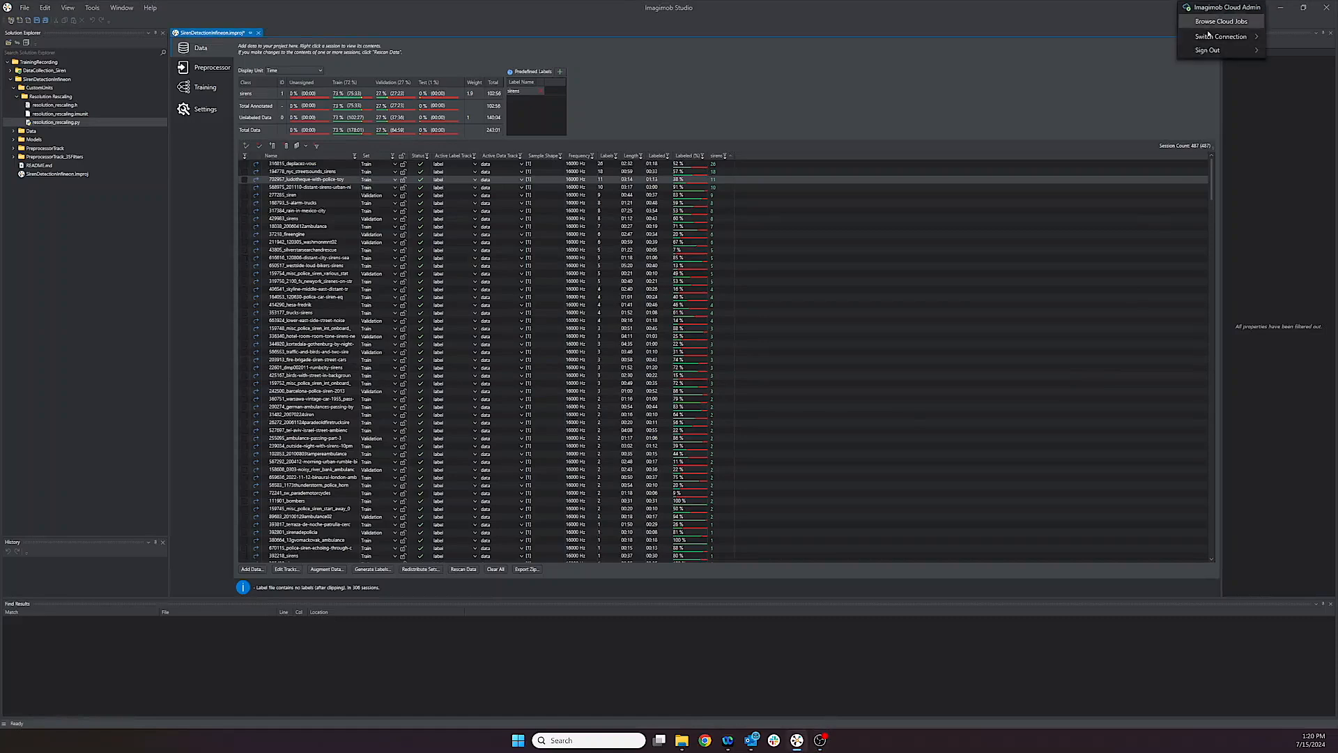
mouse_move(1207, 37)
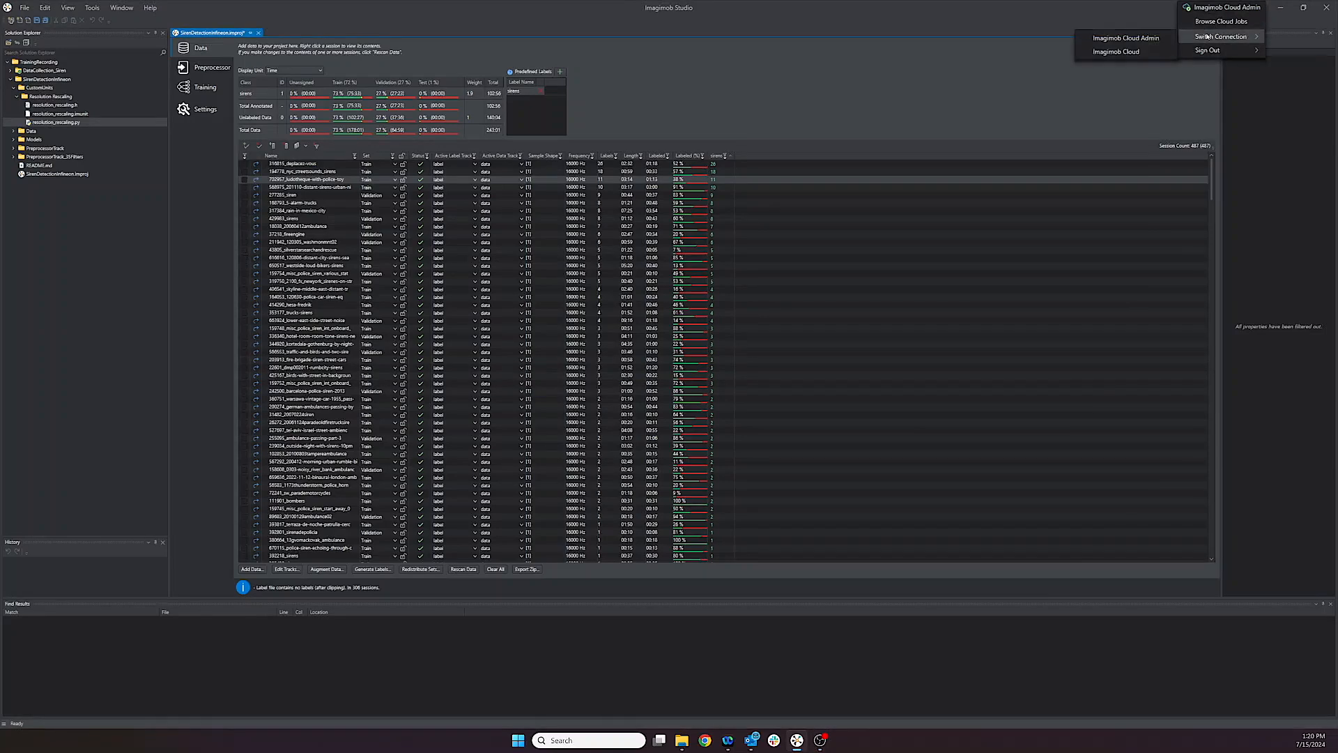
left_click(1146, 52)
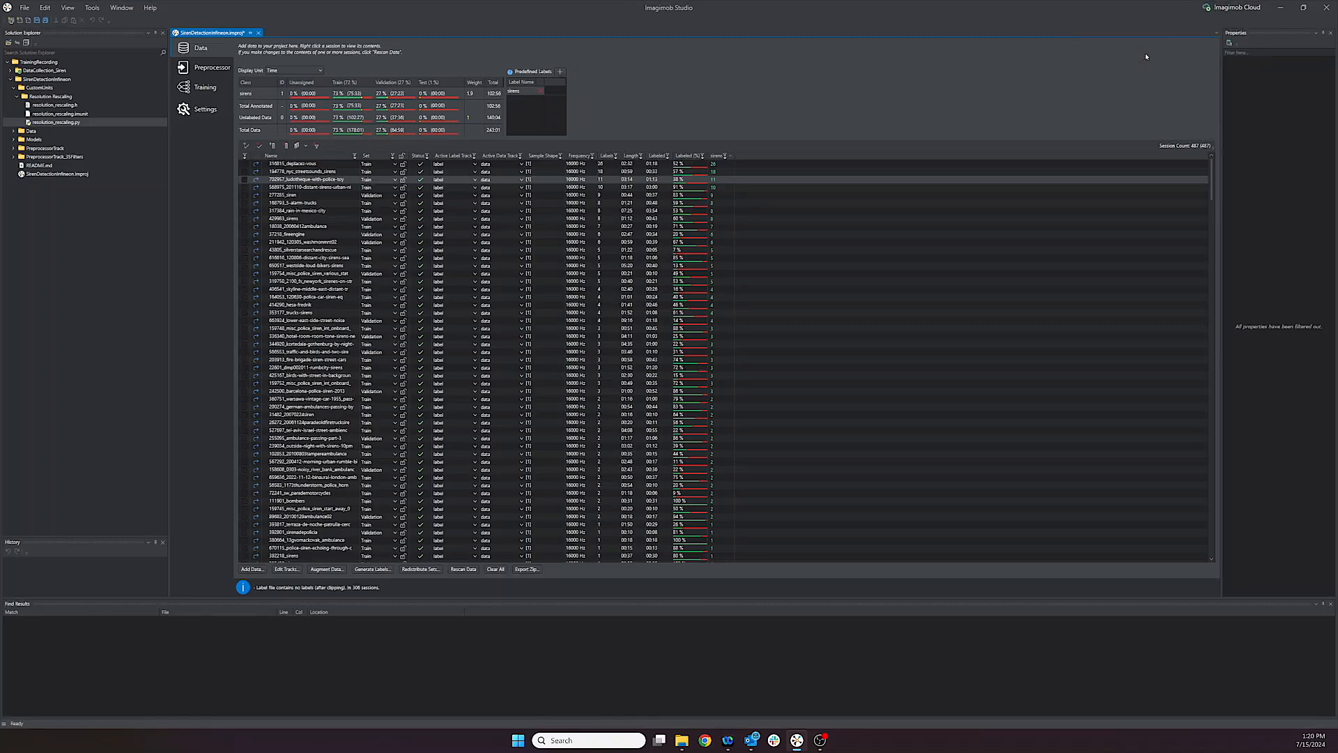
Step: Open the project's training setup and inspect the layers of the conv1d-medium-balanced-0 model
left_click(229, 88)
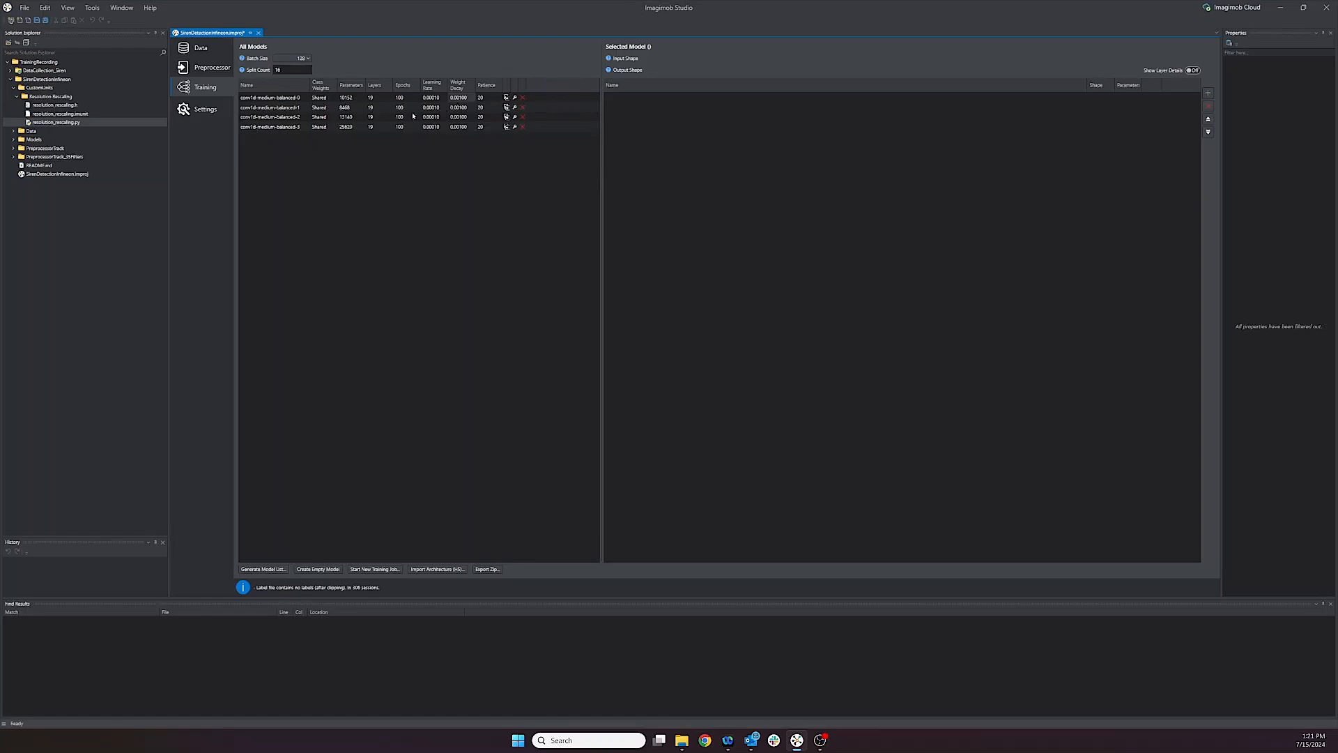
left_click(299, 98)
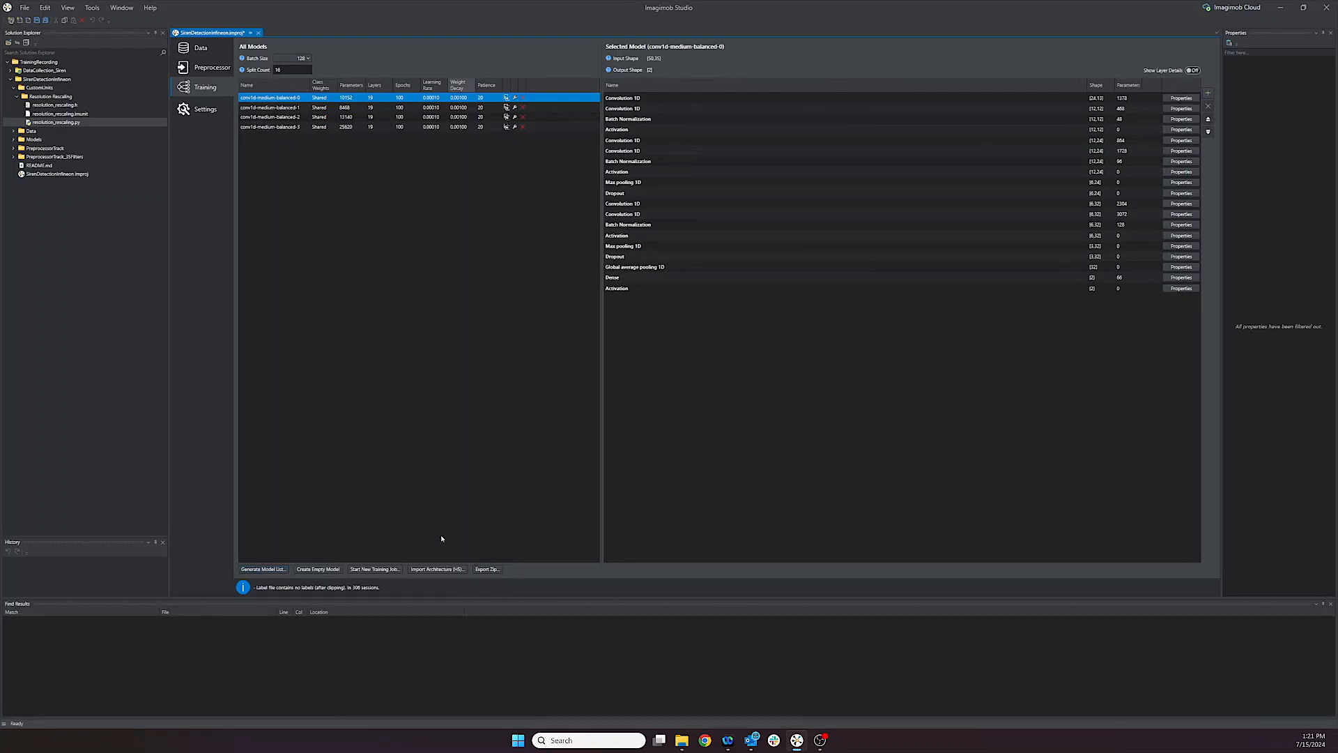
Step: Open the model list wizard and review the hardware type, model family, model flavor and downscale options
left_click(263, 570)
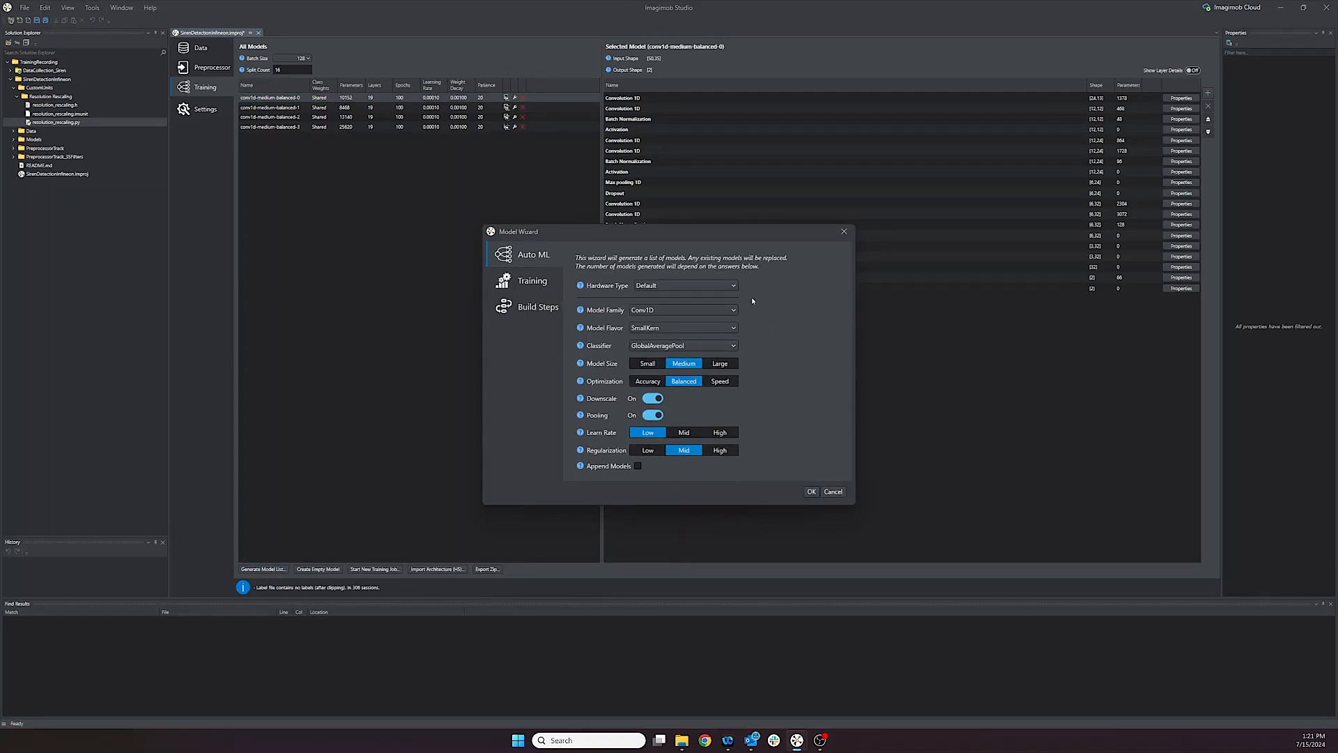
left_click(735, 285)
left_click(732, 296)
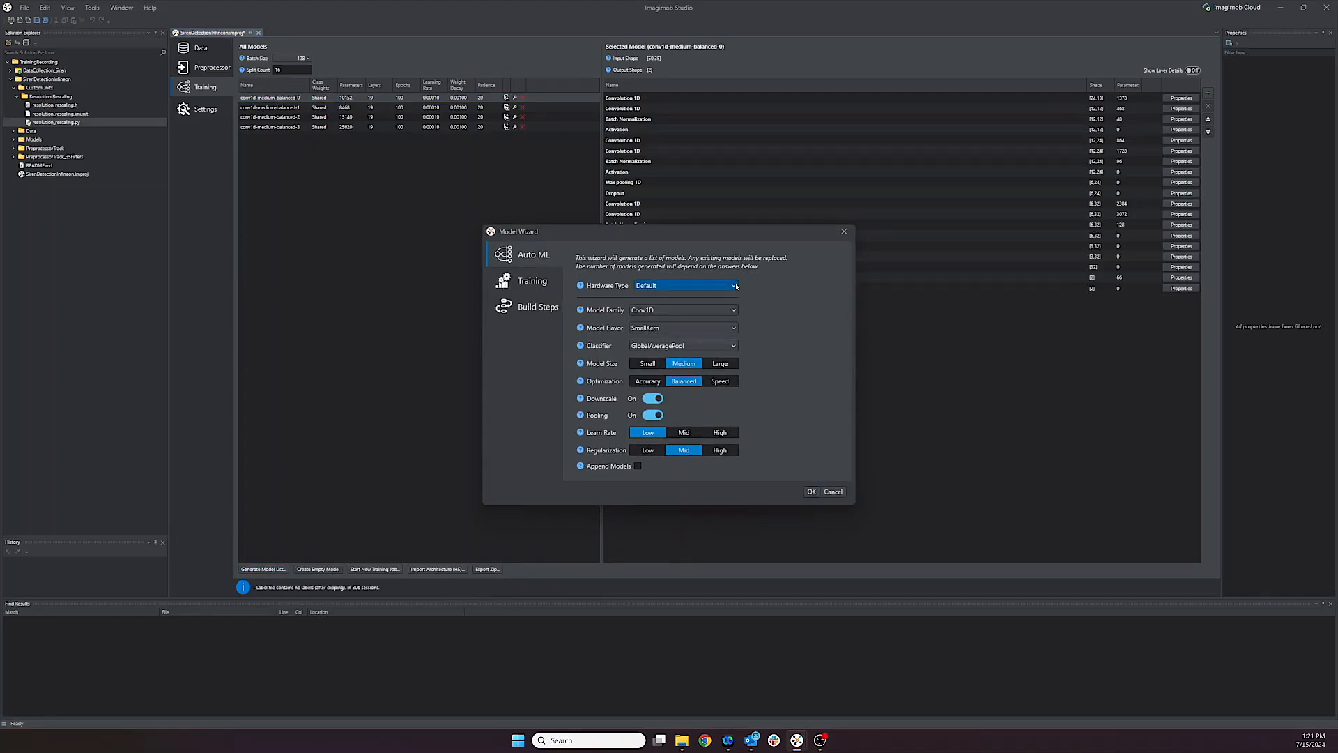
left_click(736, 309)
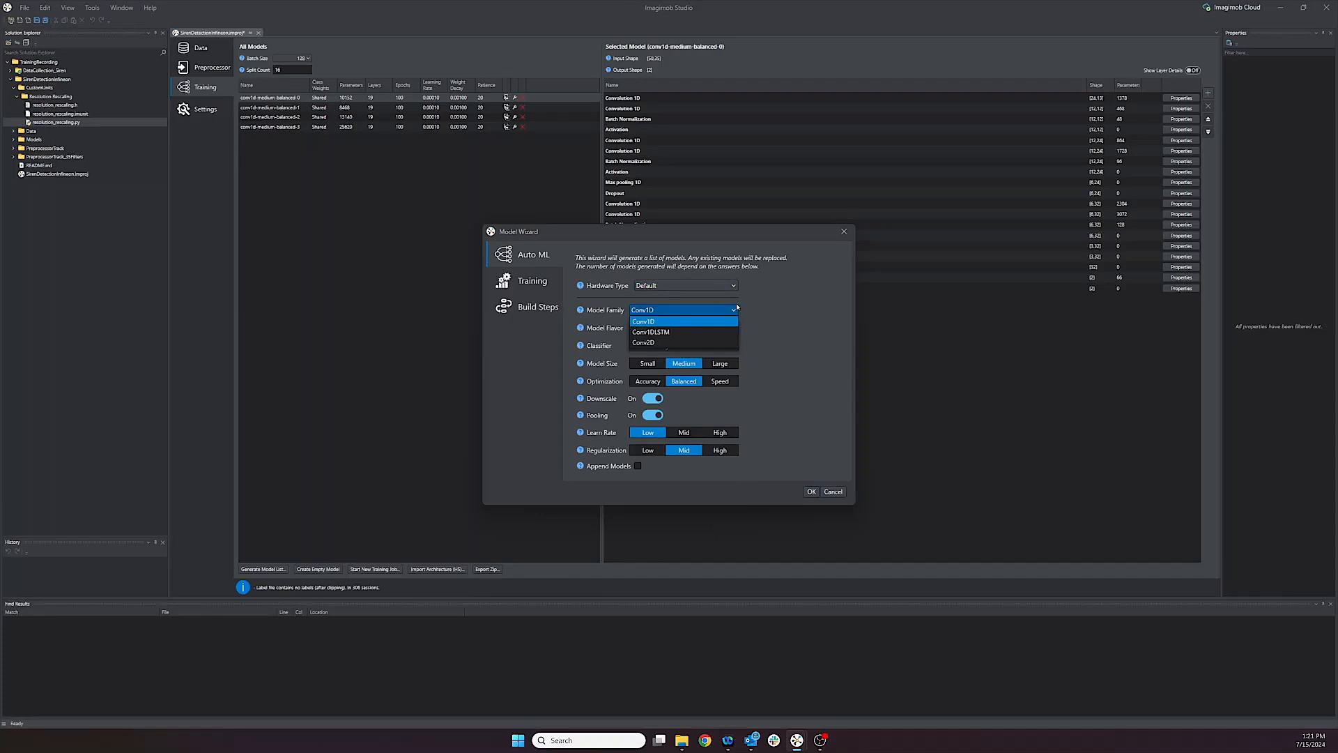
left_click(736, 307)
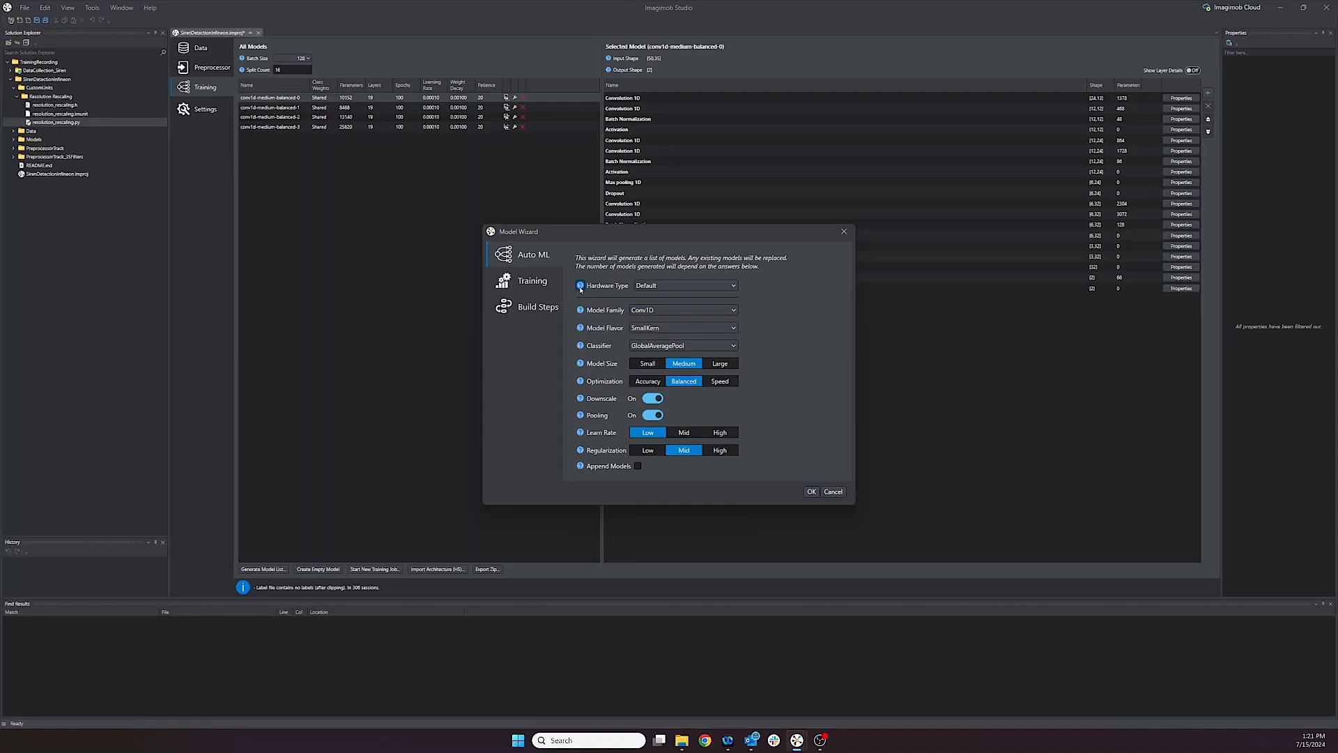
mouse_move(581, 288)
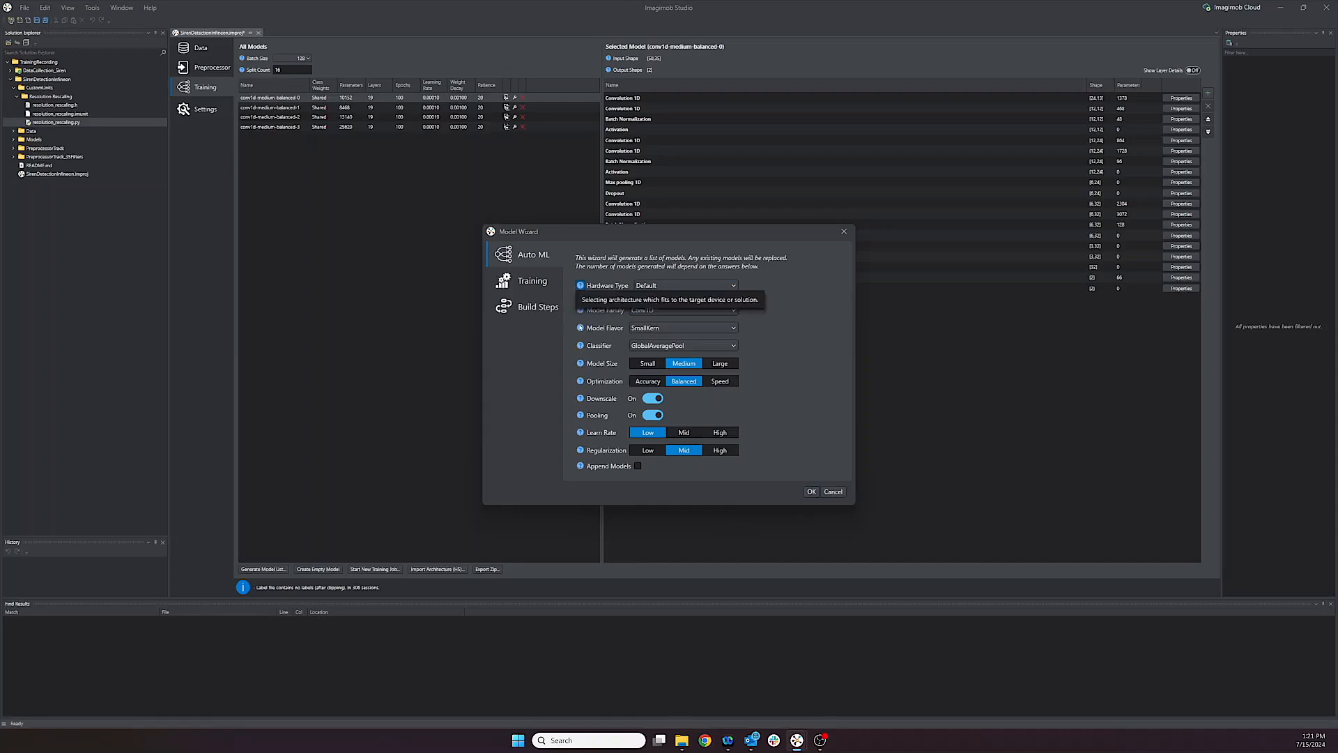
mouse_move(580, 328)
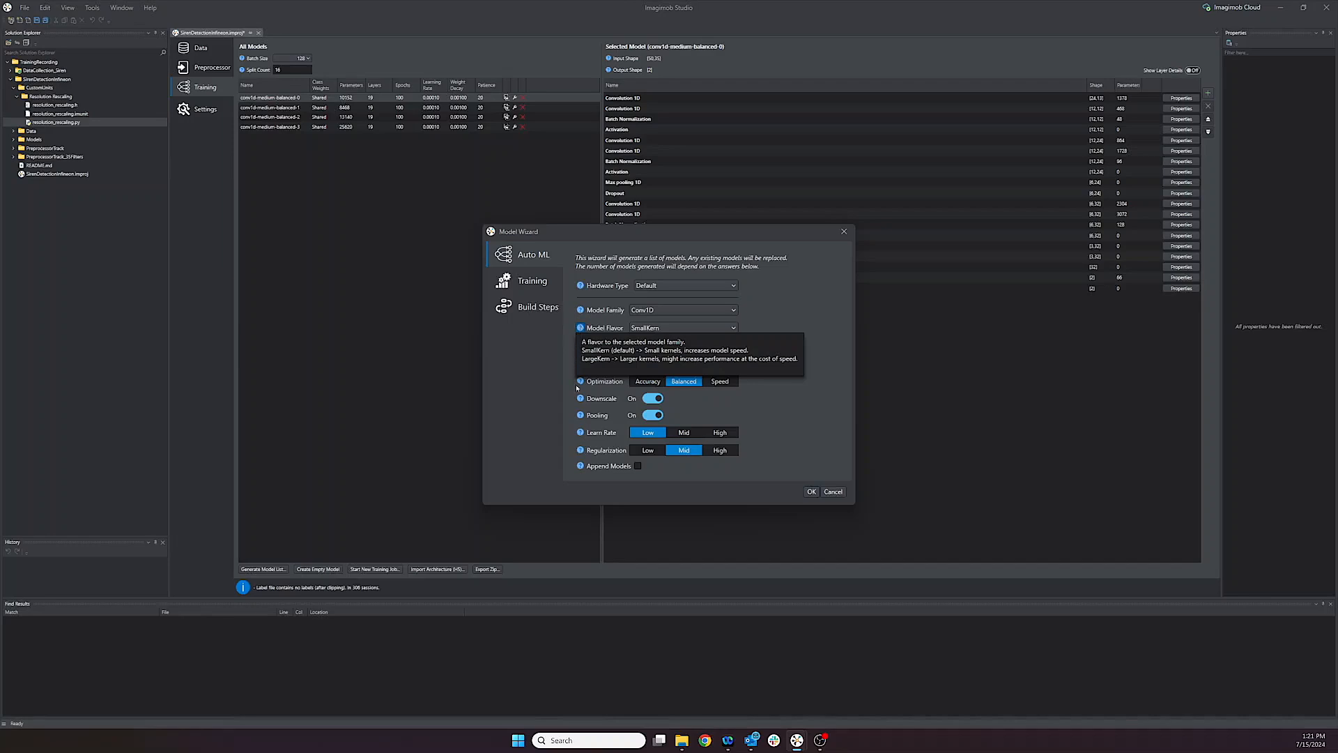
mouse_move(582, 400)
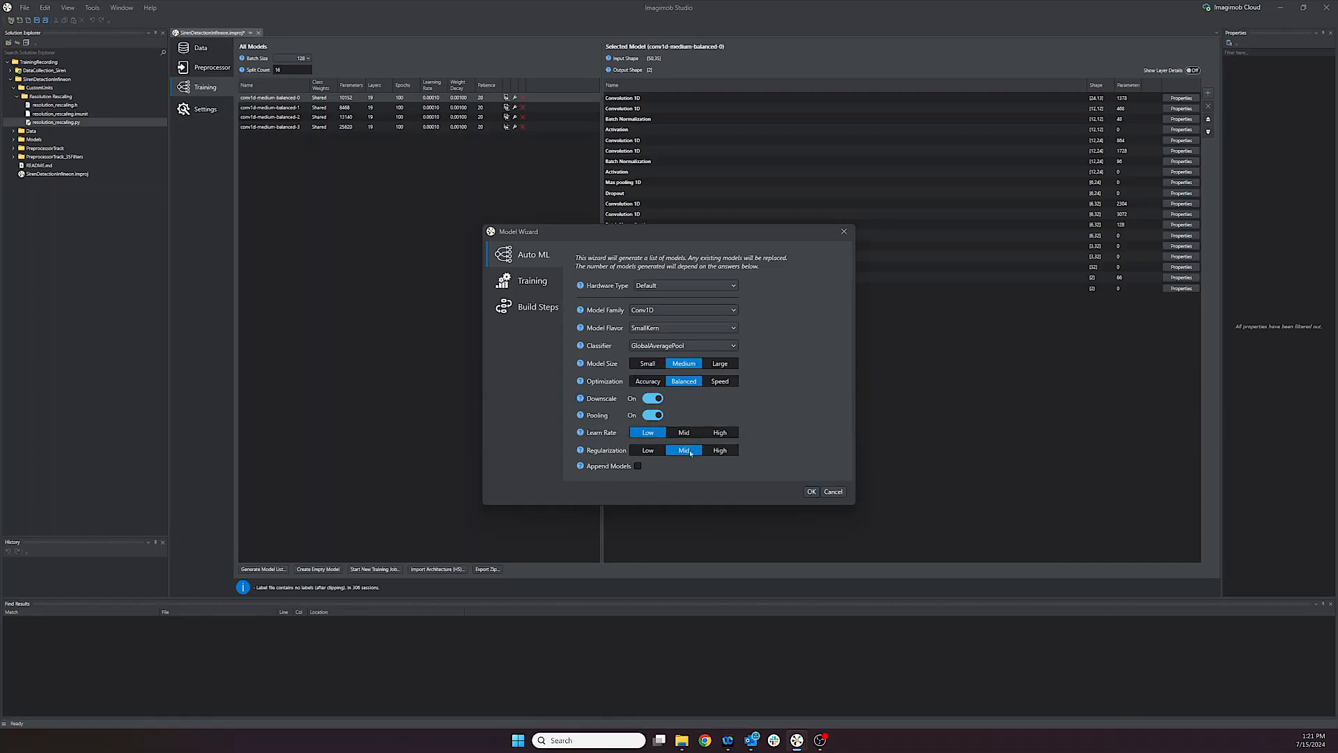
Step: Generate Conv1DLSTM models with Speed optimization and append them to the existing model list
left_click(719, 309)
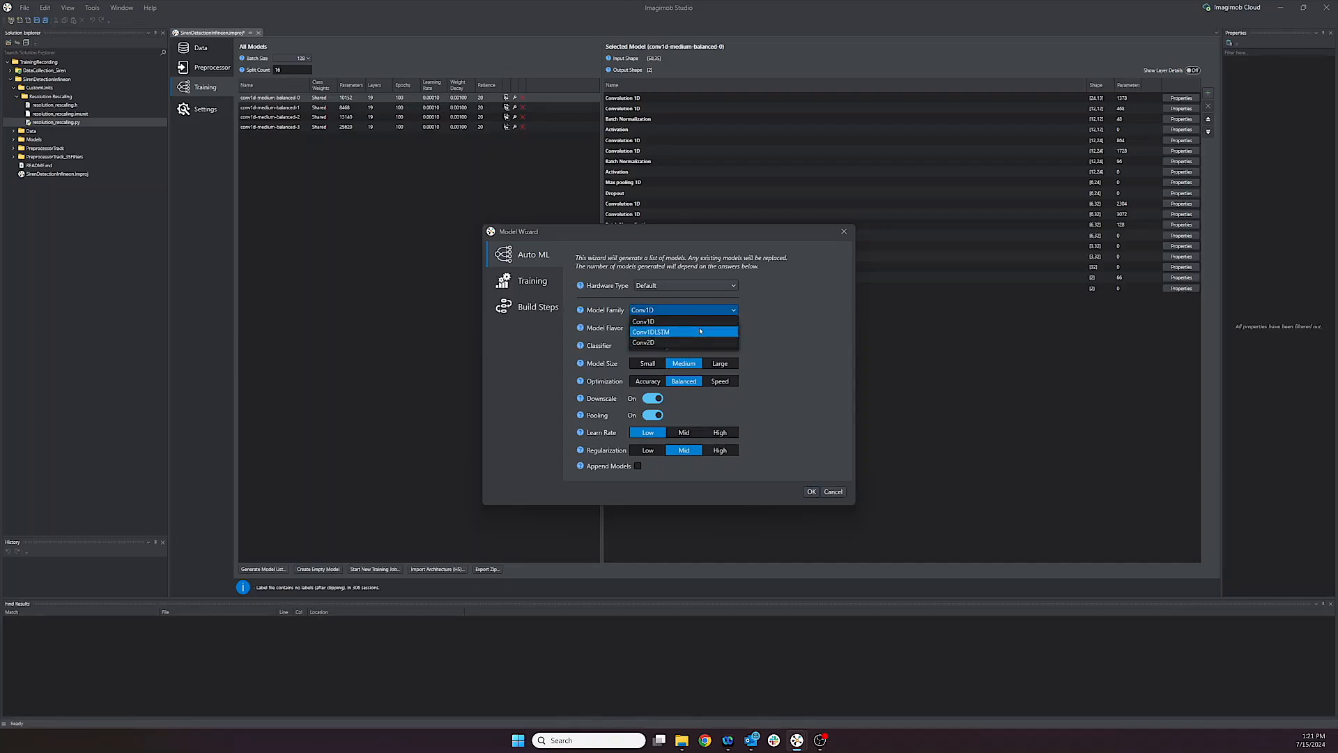
left_click(701, 331)
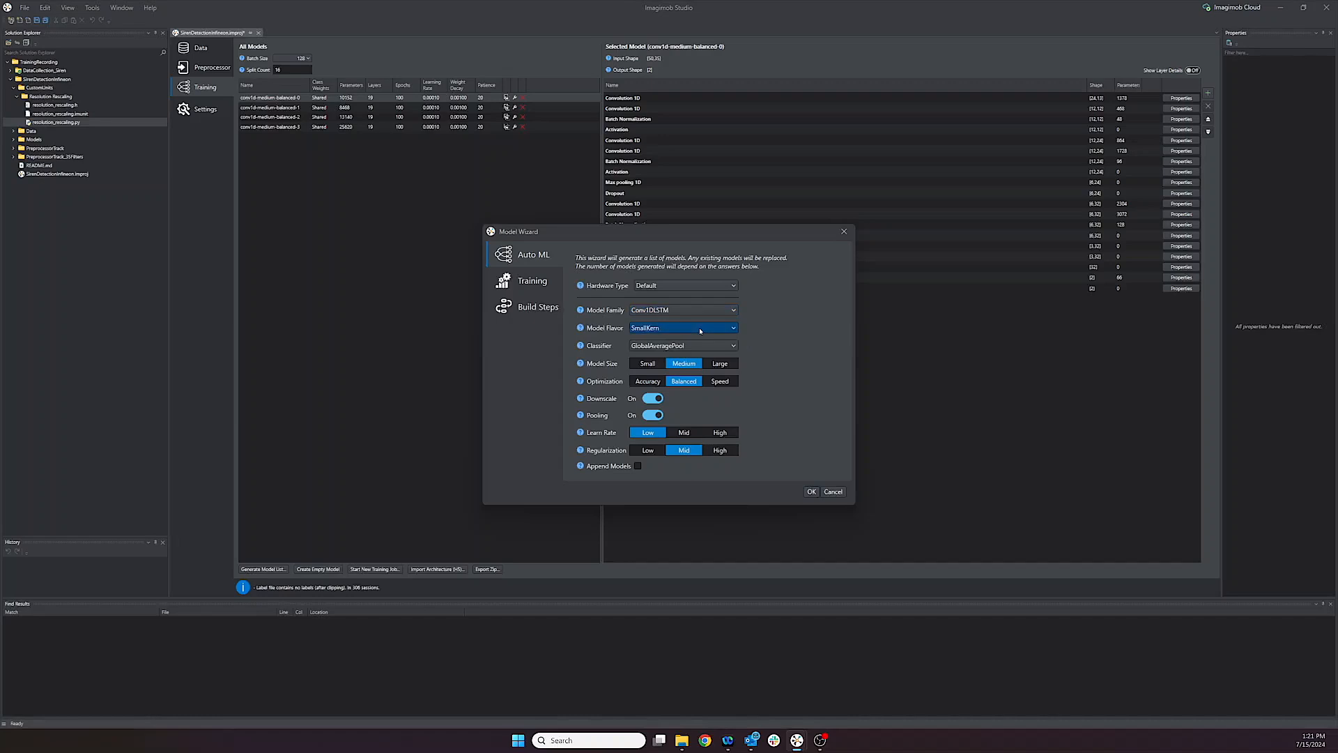
left_click(720, 382)
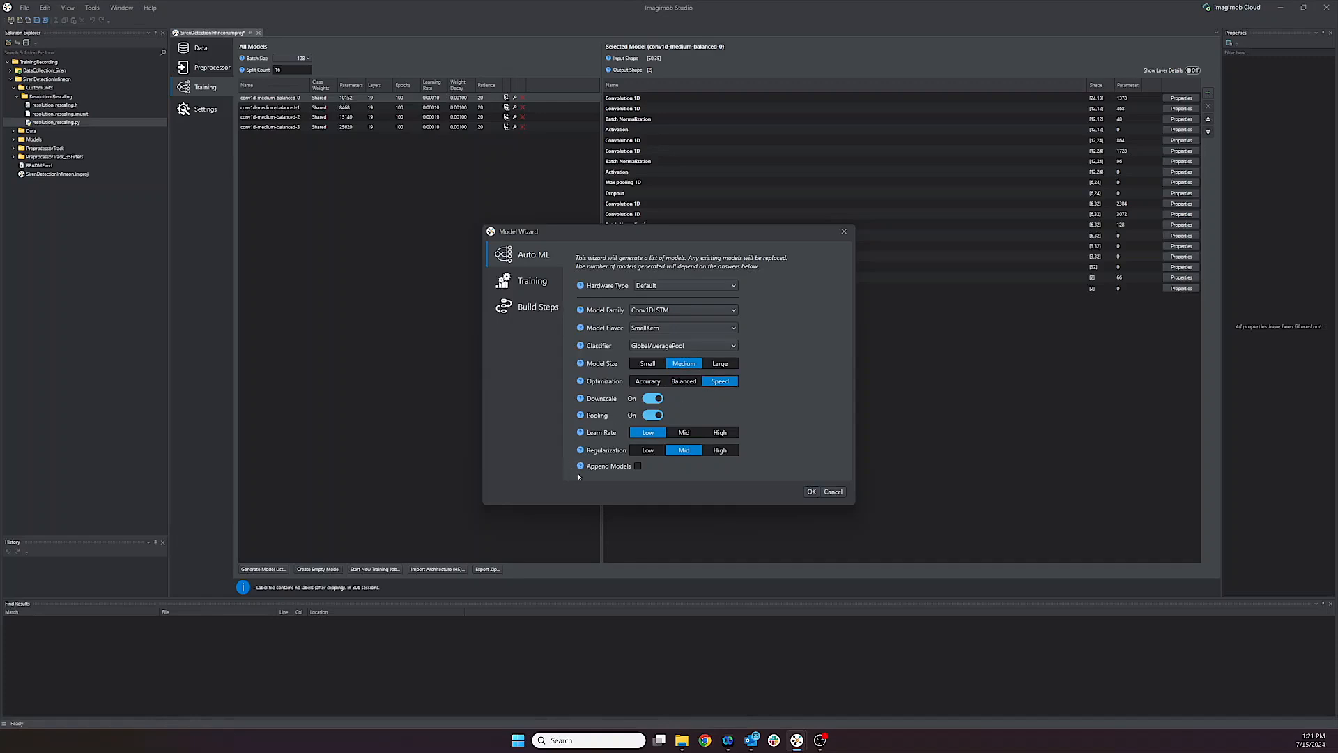
left_click(641, 468)
left_click(811, 492)
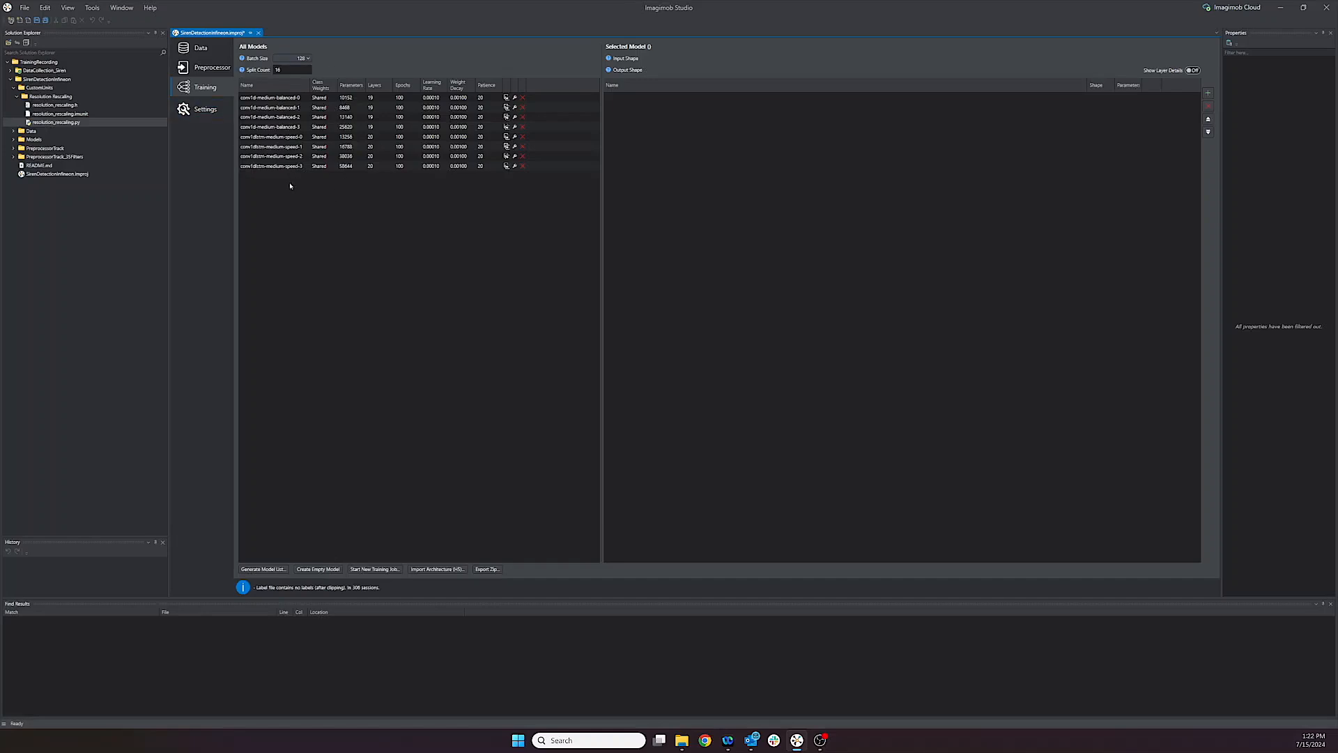
Step: Inspect the conv1dlstm-medium-speed-0 layers and send a new cloud training job named SirenDetectionInfineon for the Imagimob team
left_click(299, 138)
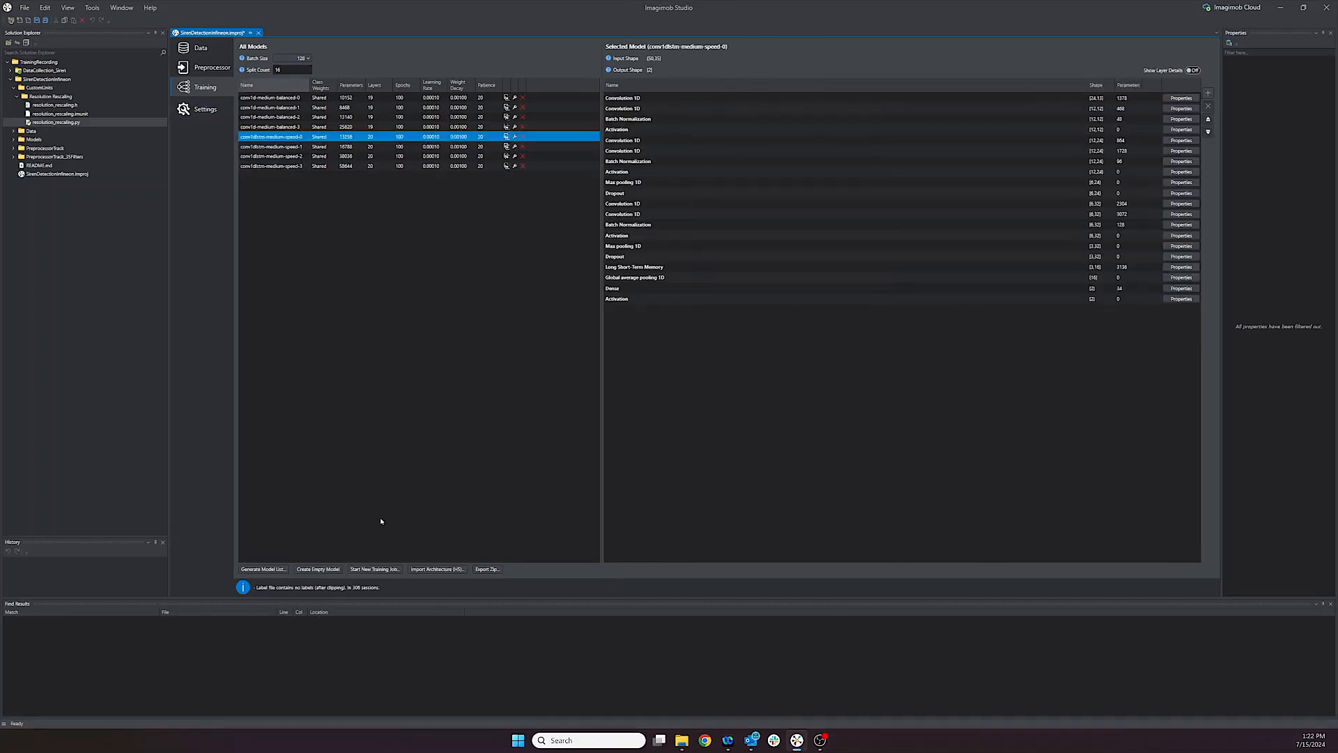
left_click(379, 569)
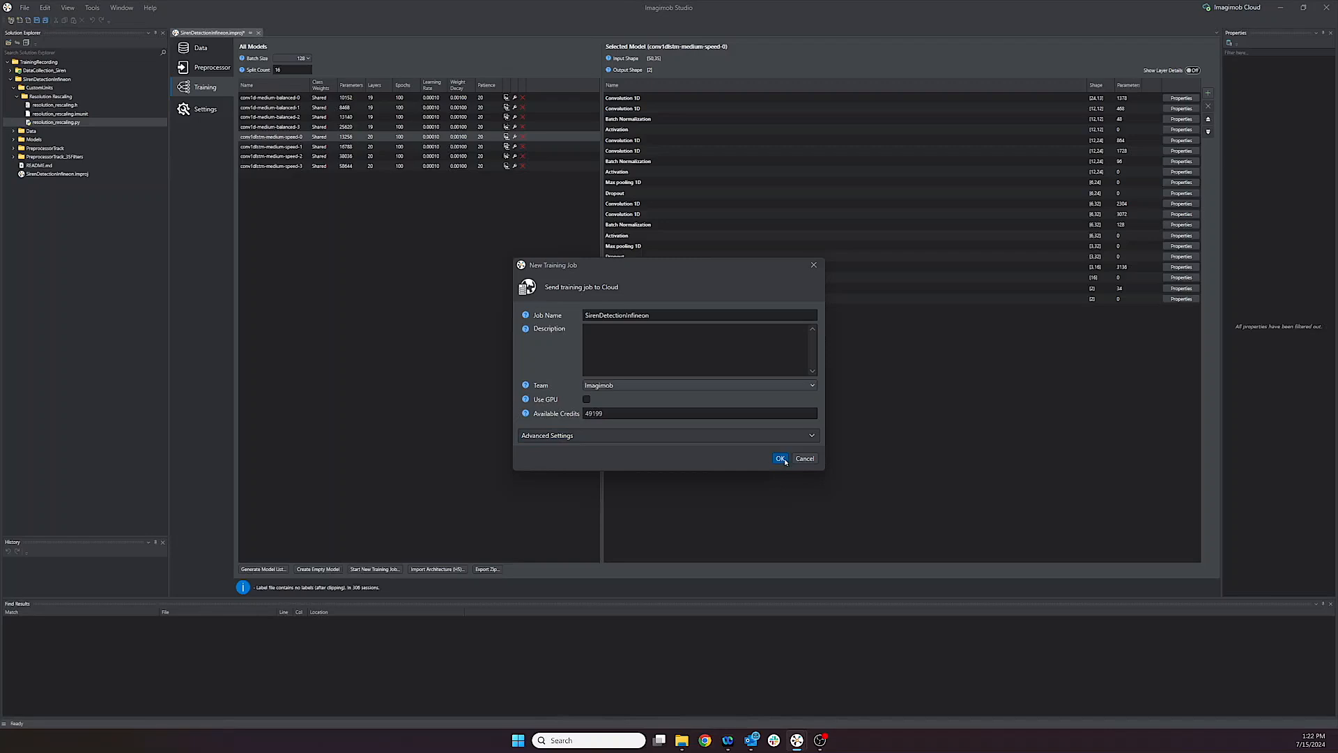
left_click(781, 458)
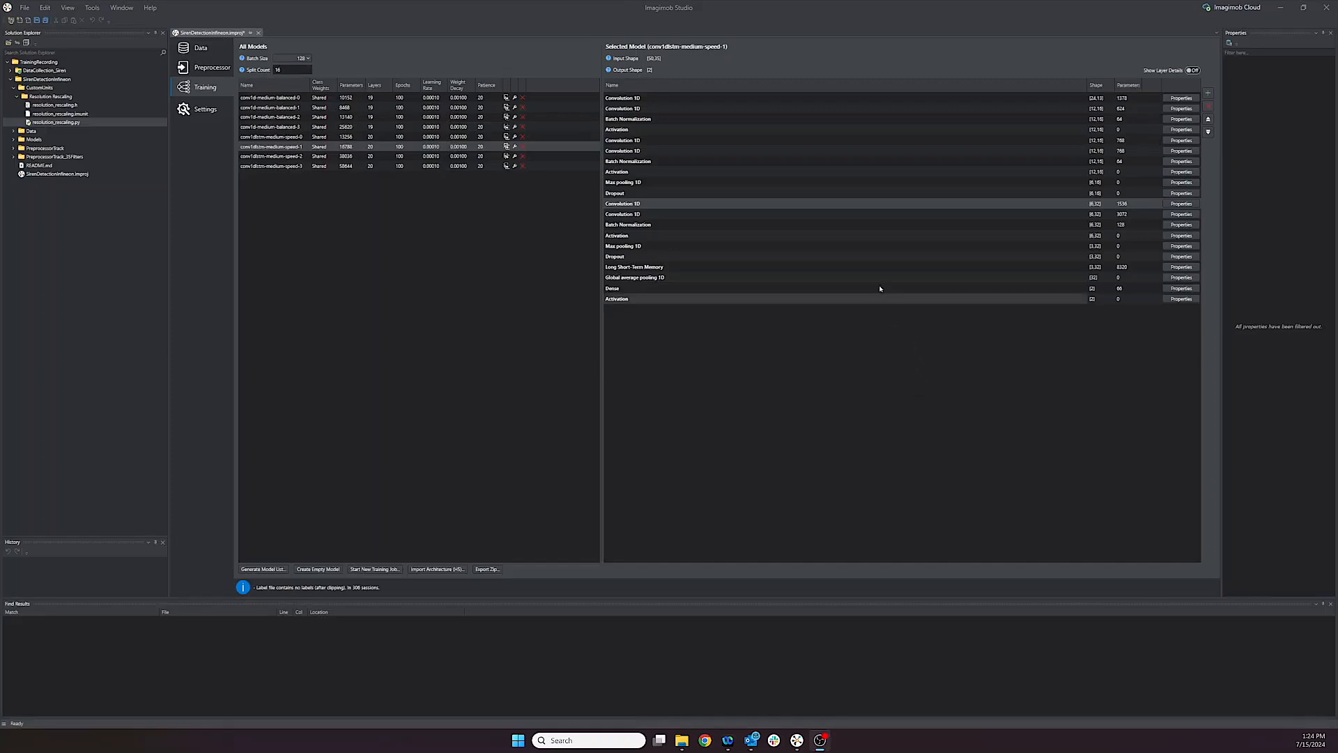
Step: Show the layer details of conv1dlstm-medium-speed-1 and review its third Convolution 1D layer's properties, including the padding and activation choices
left_click(1193, 71)
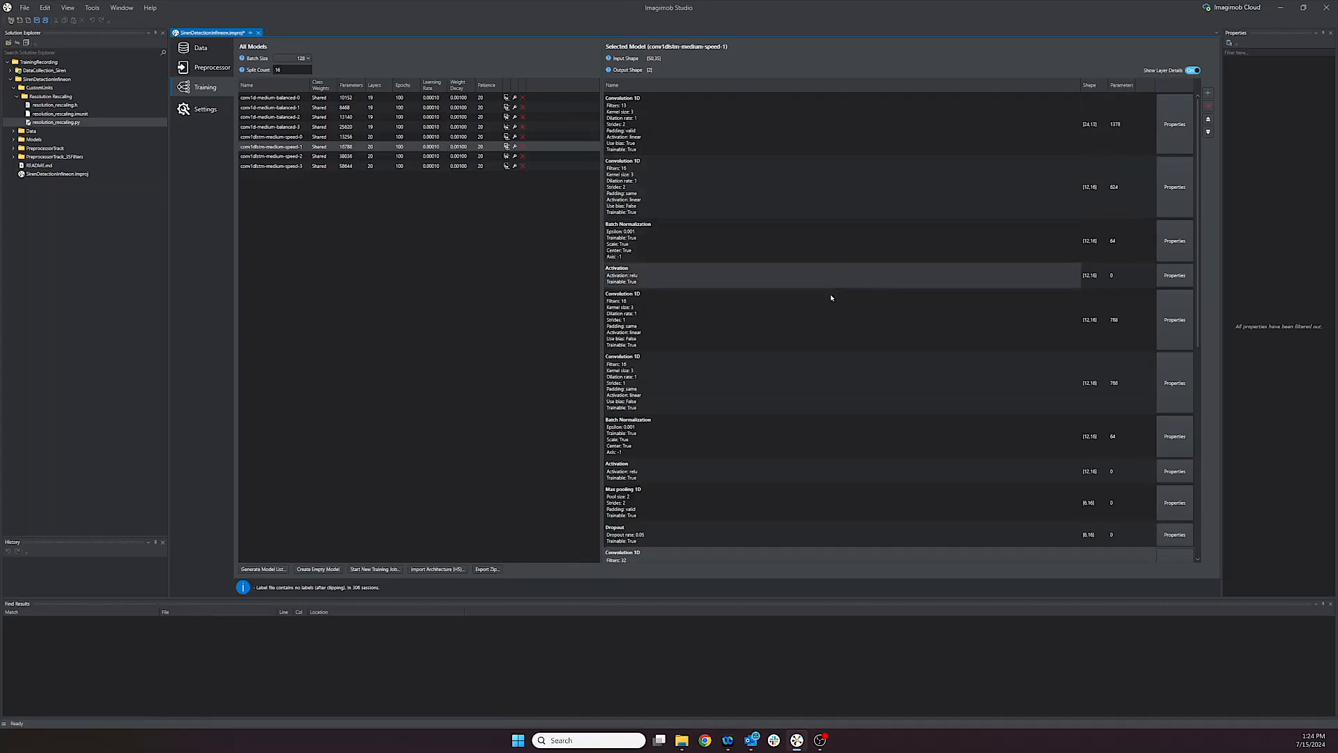
left_click(838, 340)
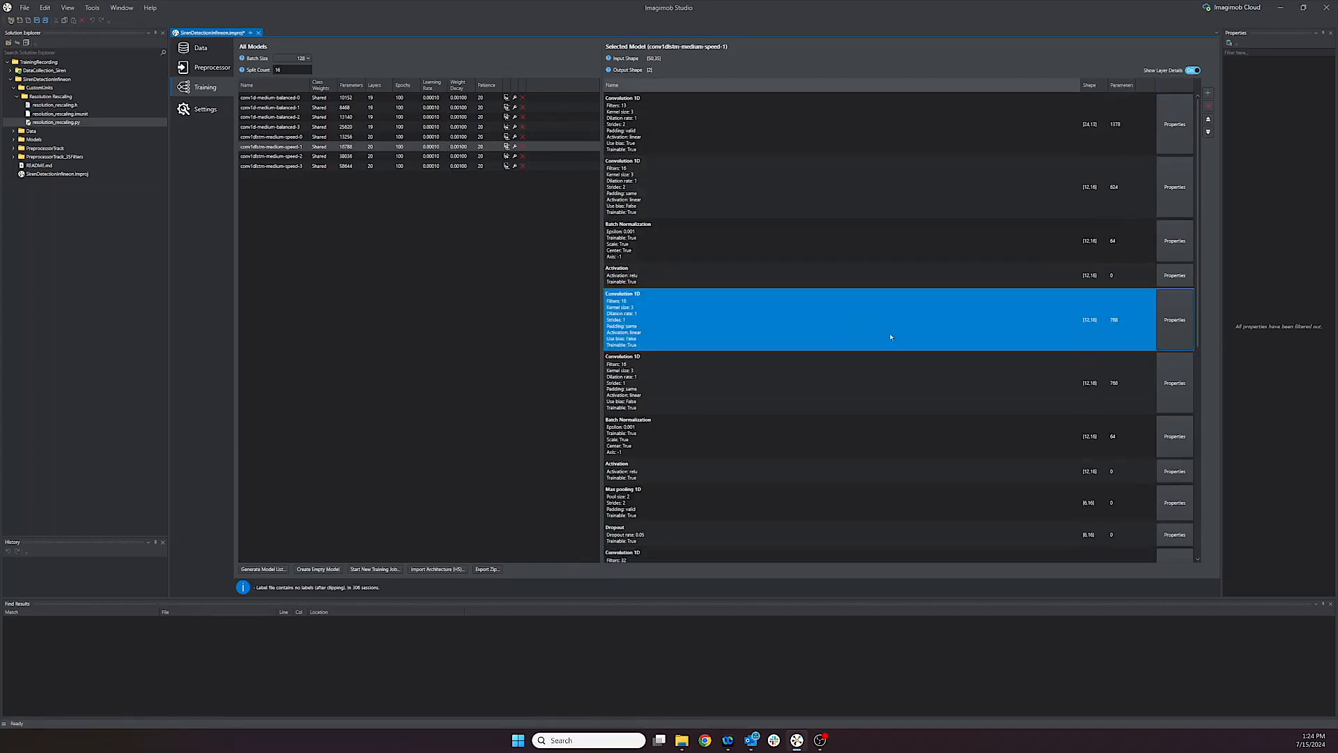
left_click(1173, 318)
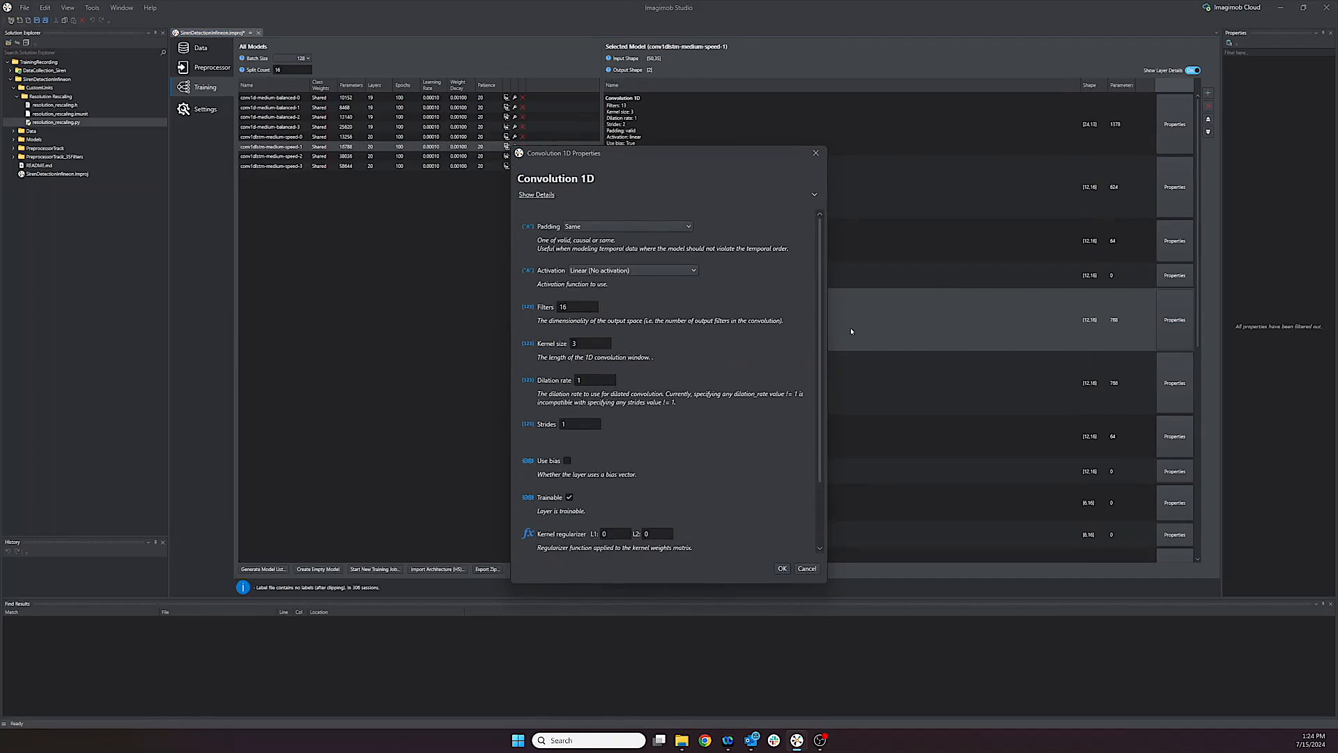
scroll(720, 338, "down", 2)
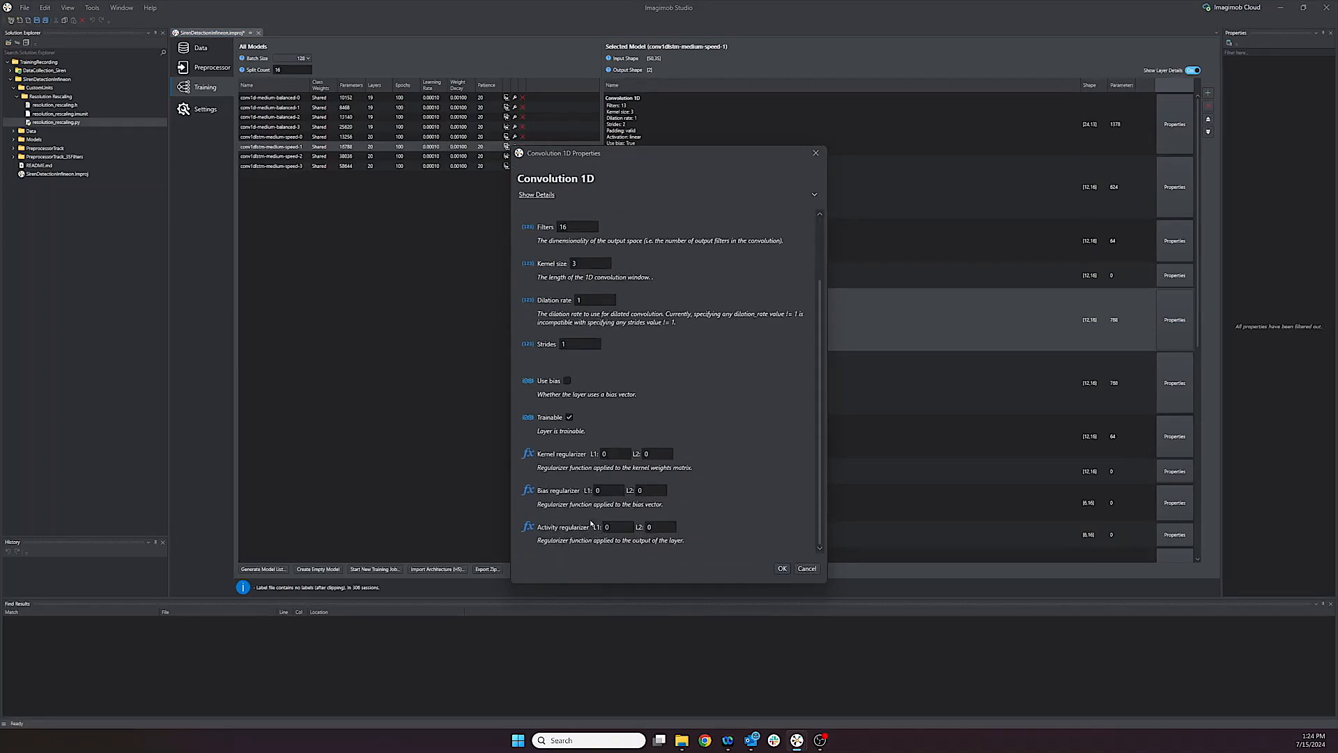
scroll(585, 231, "up", 2)
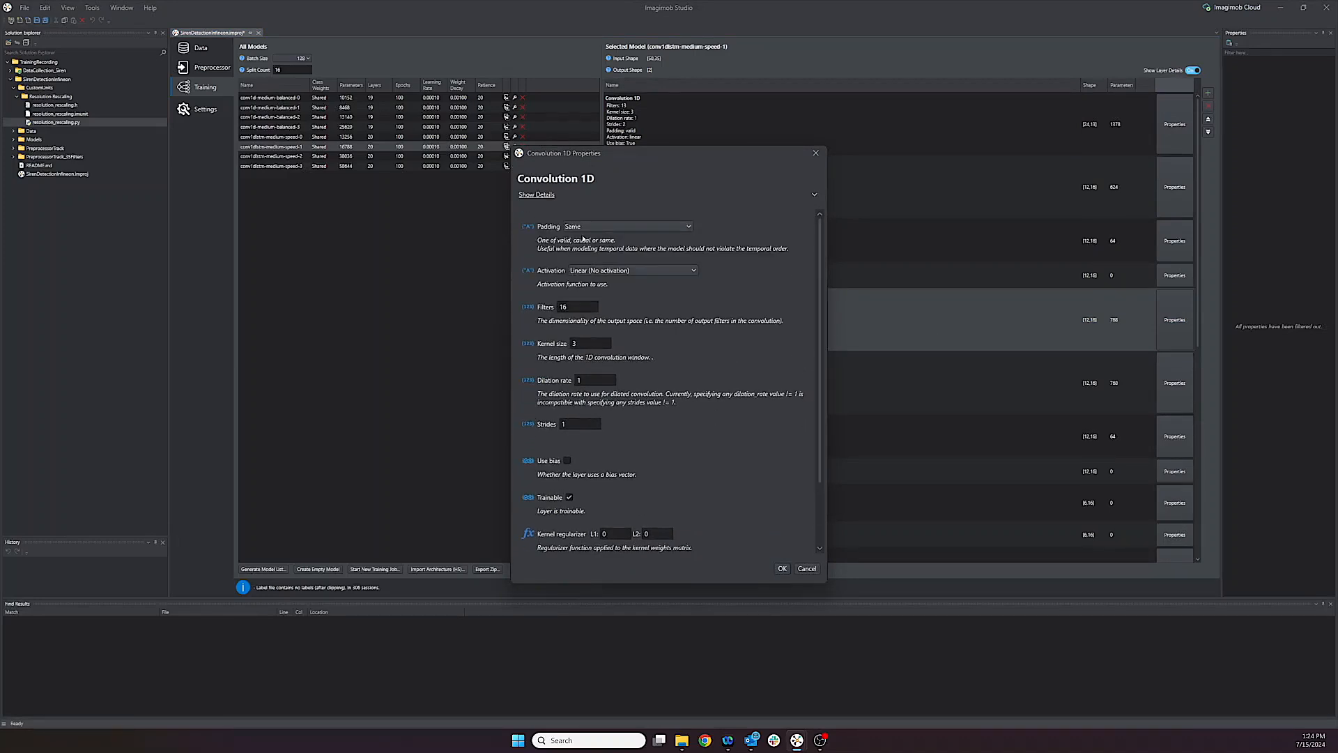
left_click(645, 227)
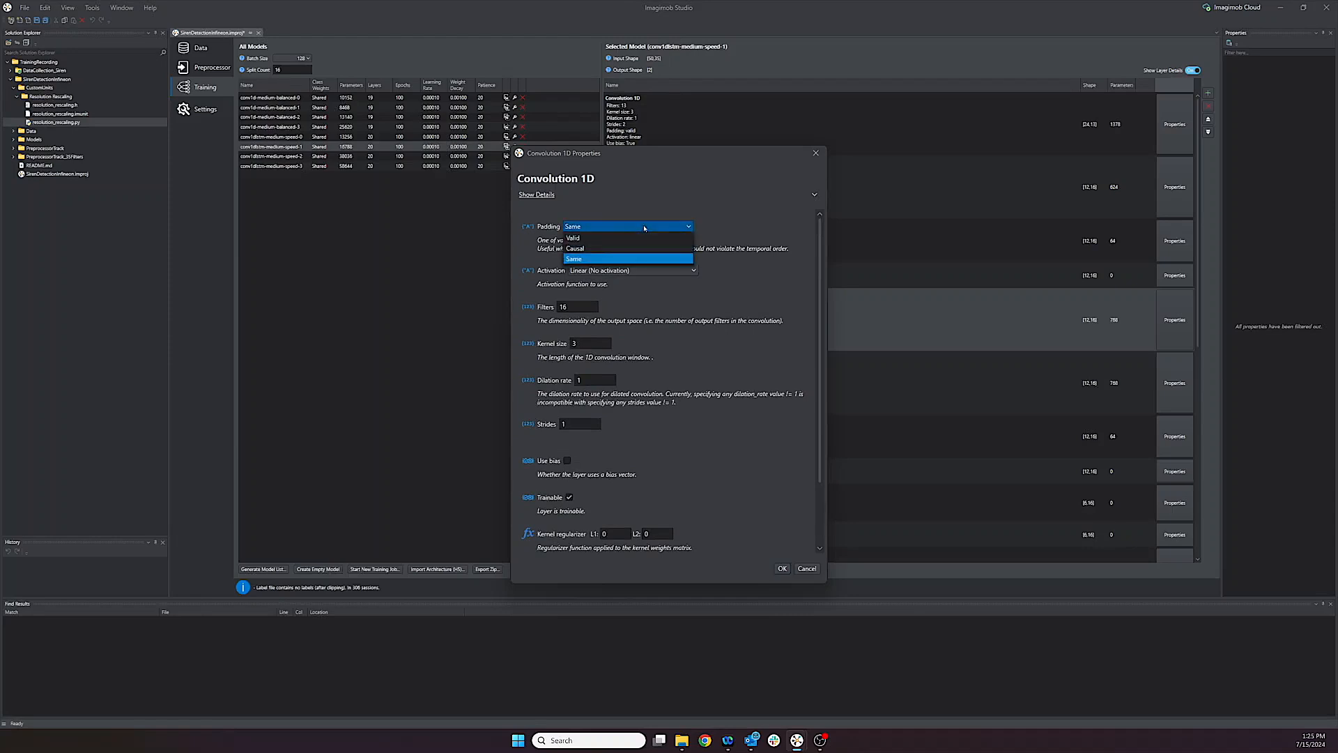
left_click(645, 227)
left_click(649, 272)
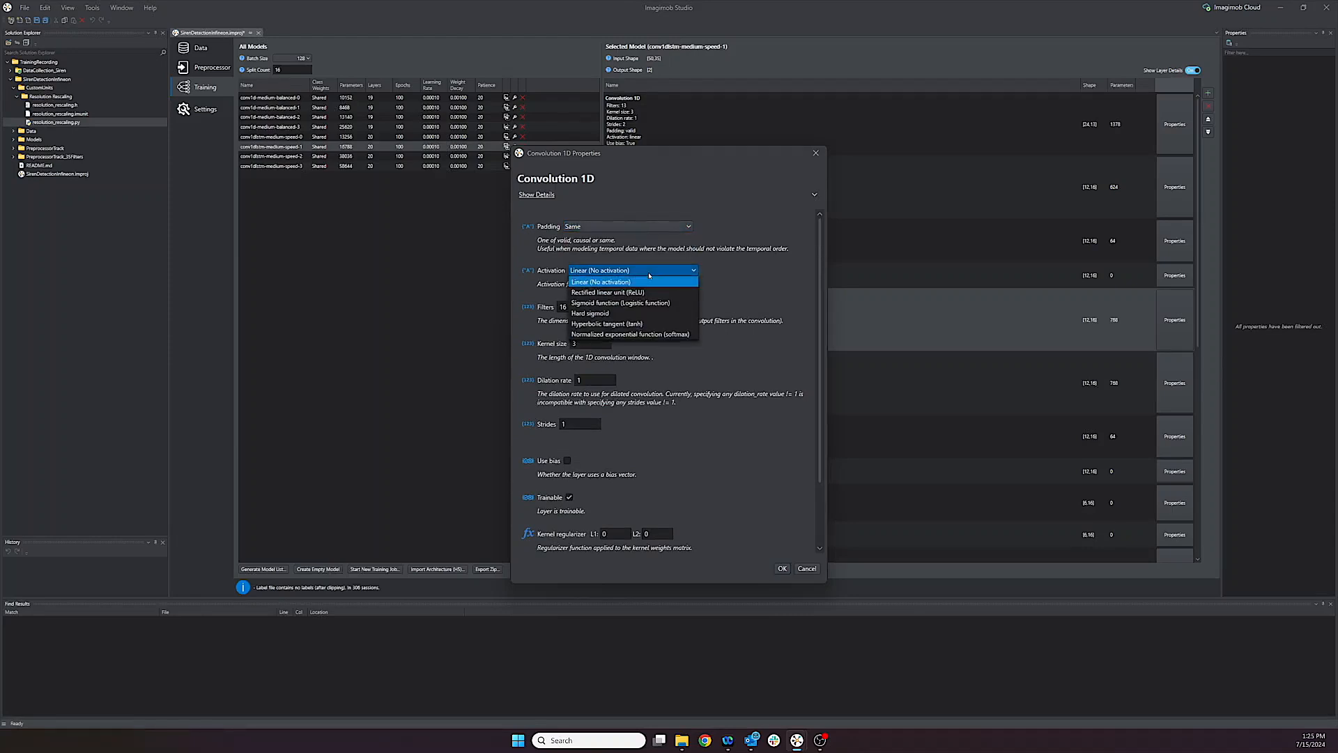
left_click(649, 275)
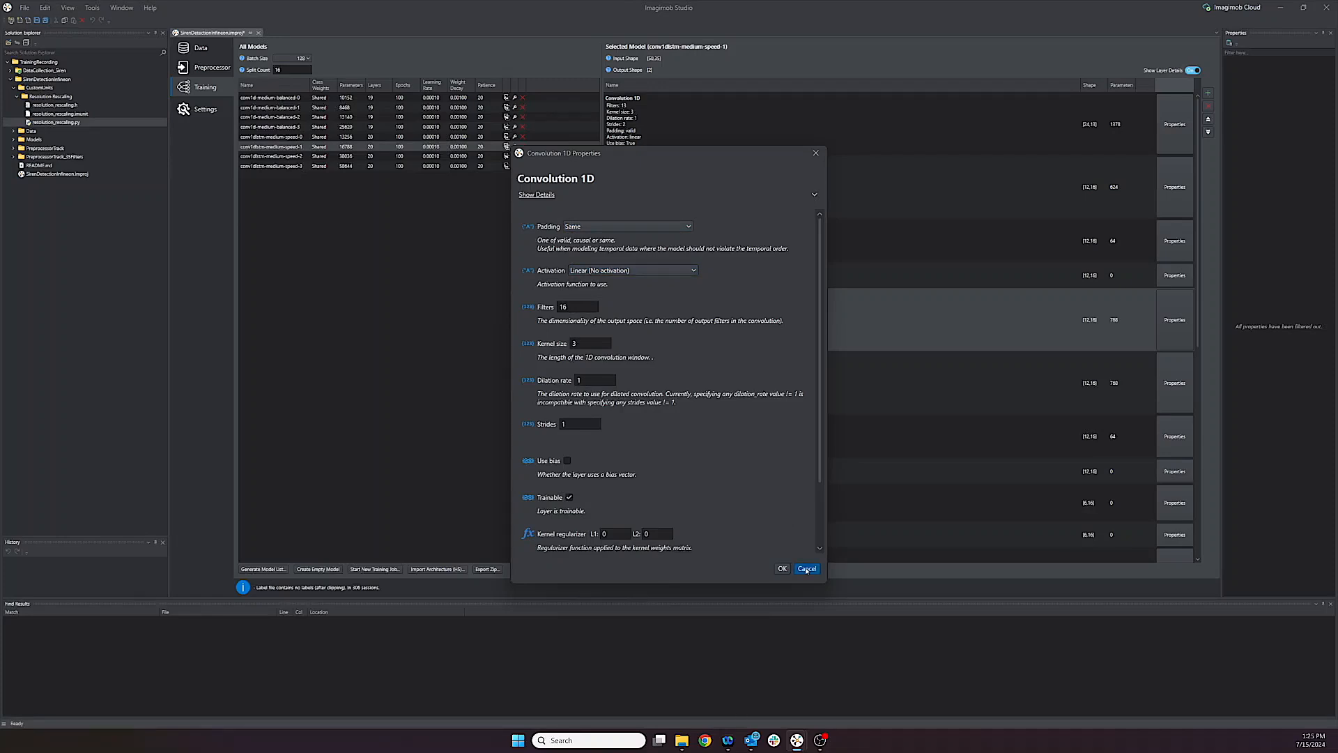
left_click(806, 570)
Step: Review the layer types that can be added, including Convolution 1D and 2D, Gated Recurrent Unit, Long Short-Term Memory, Dense and Global average pooling 1D
left_click(1209, 94)
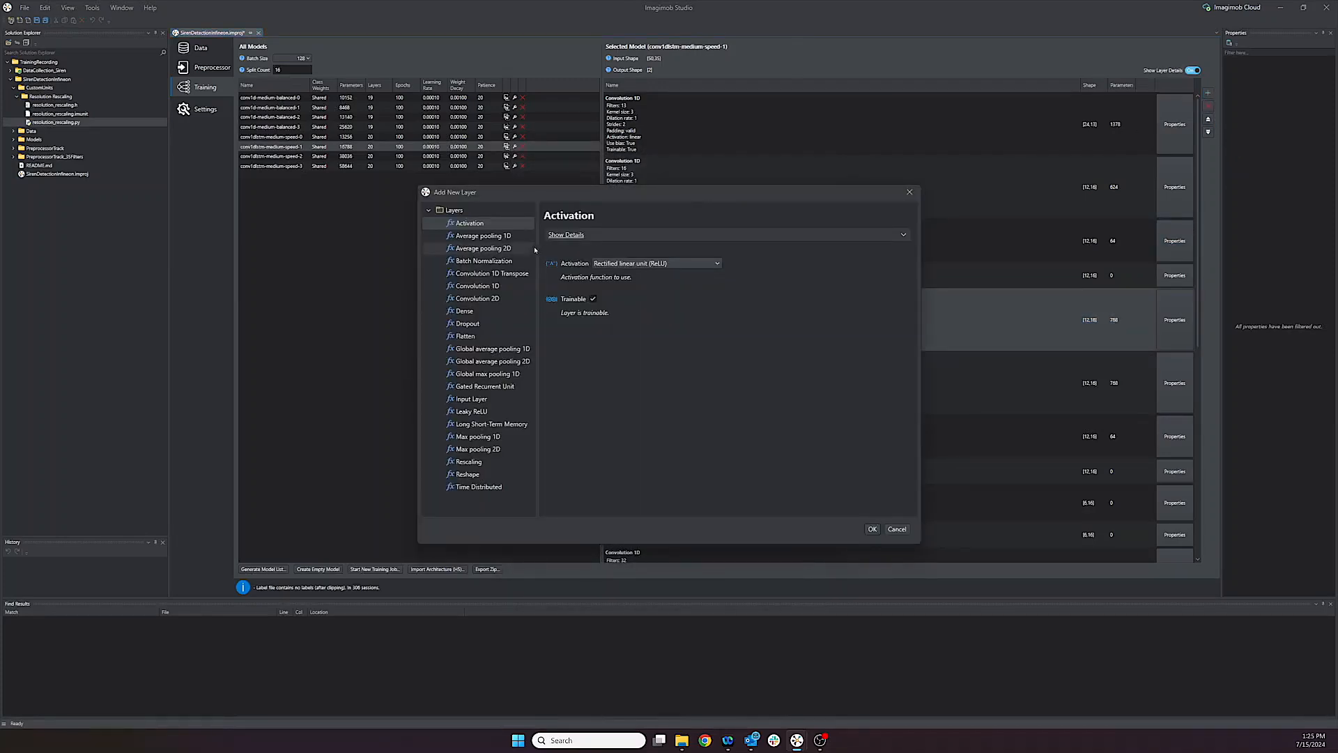
left_click_drag(538, 251, 571, 257)
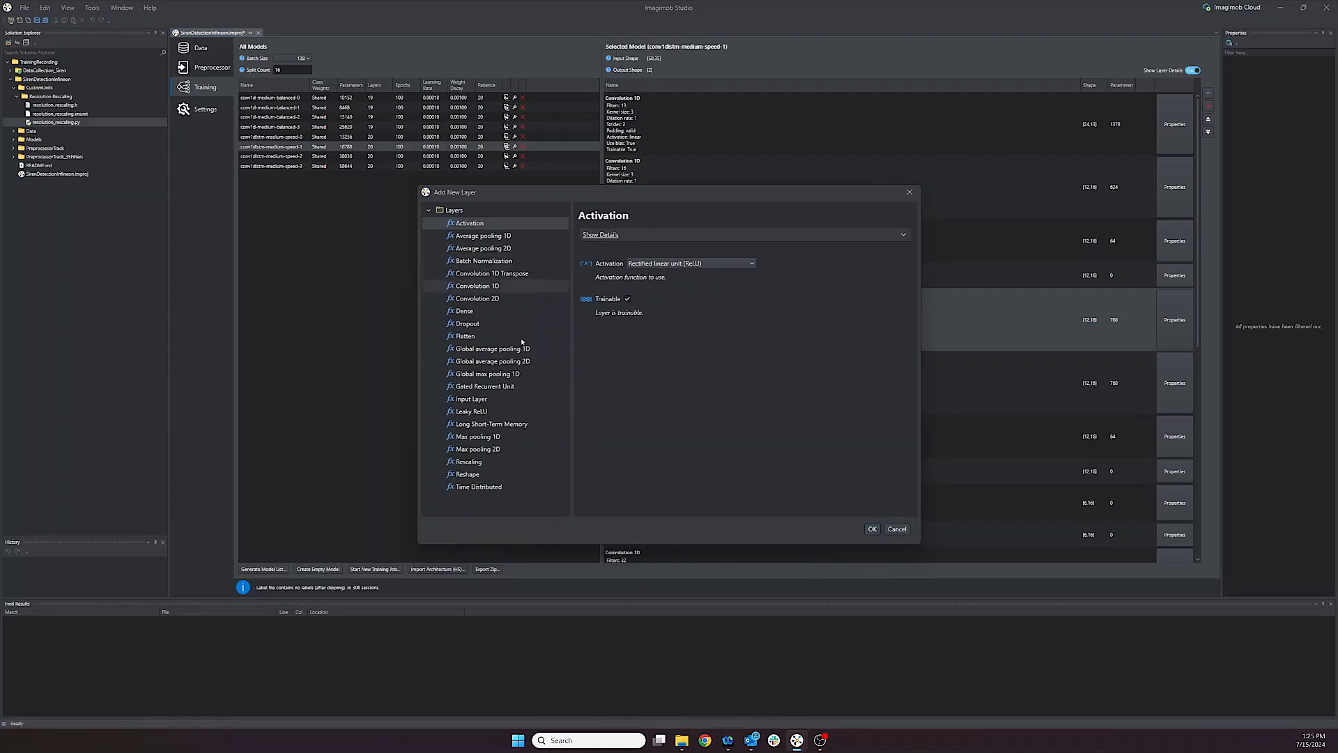
left_click(484, 285)
left_click(602, 235)
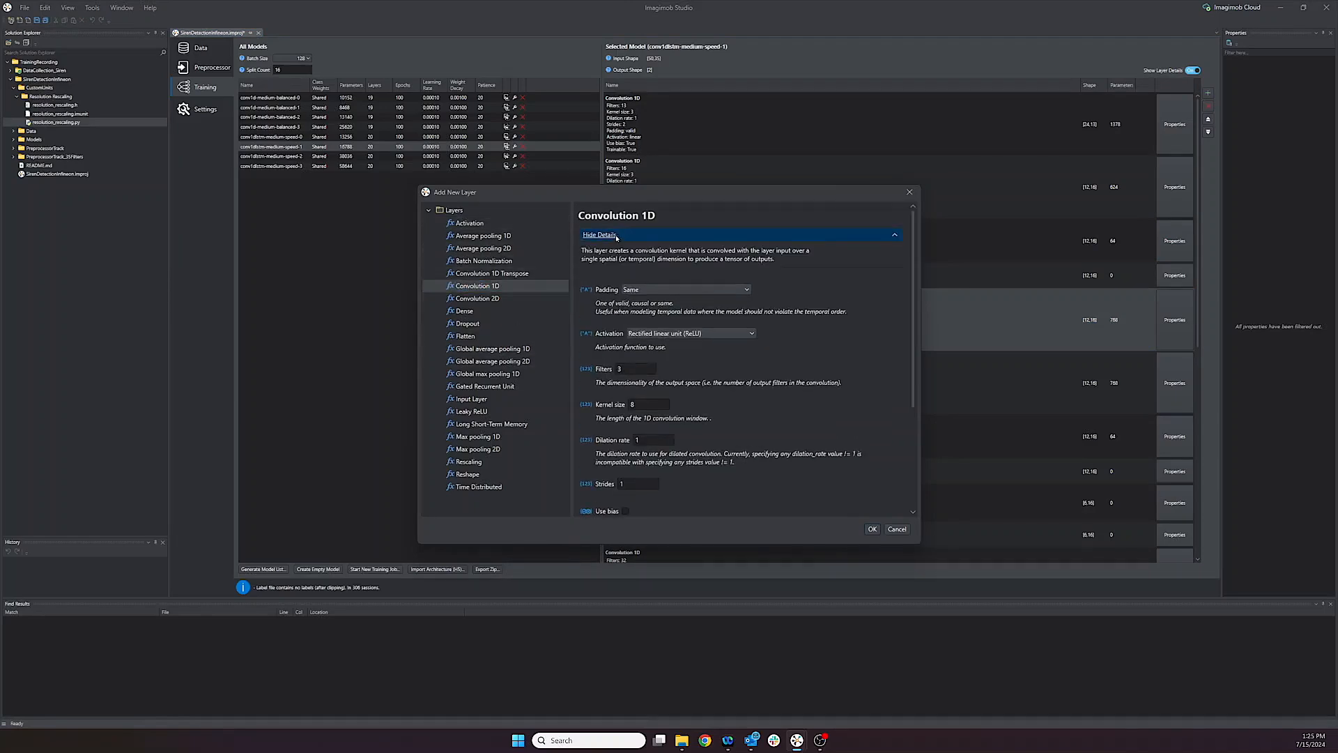
left_click(503, 299)
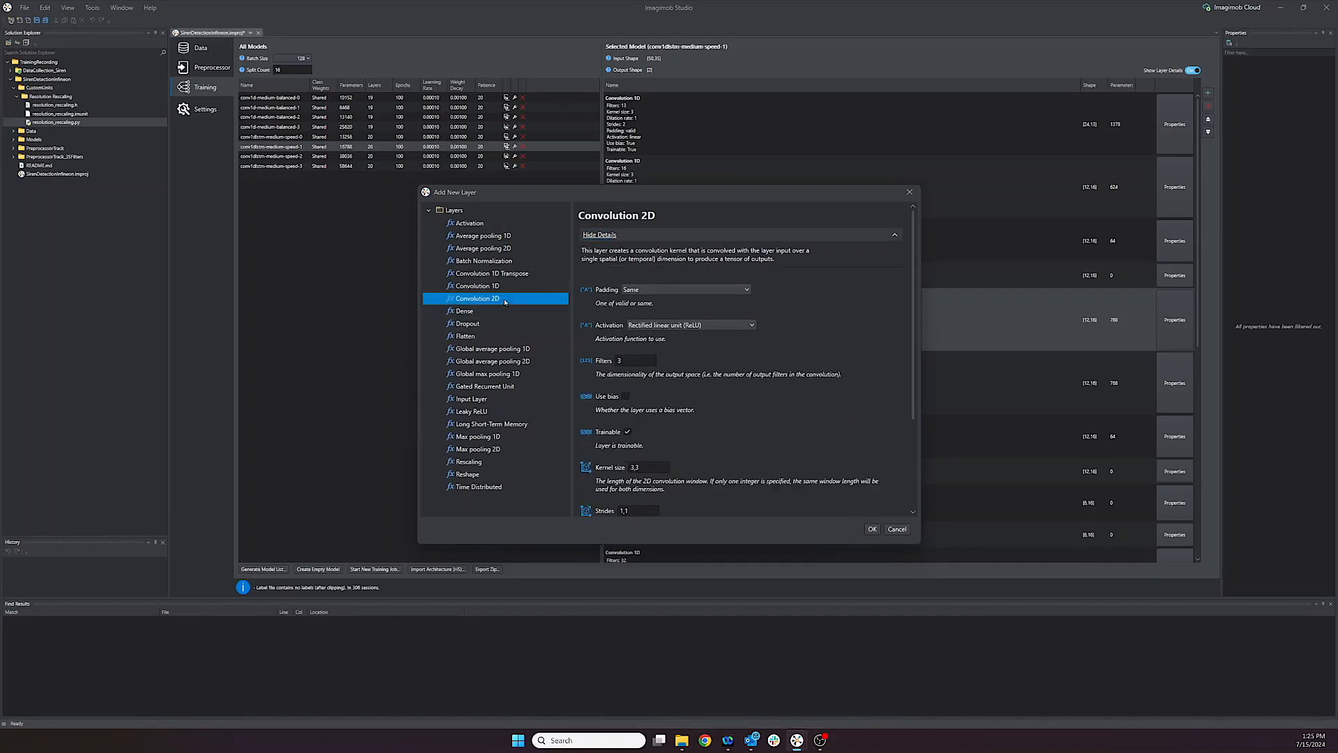
left_click(513, 389)
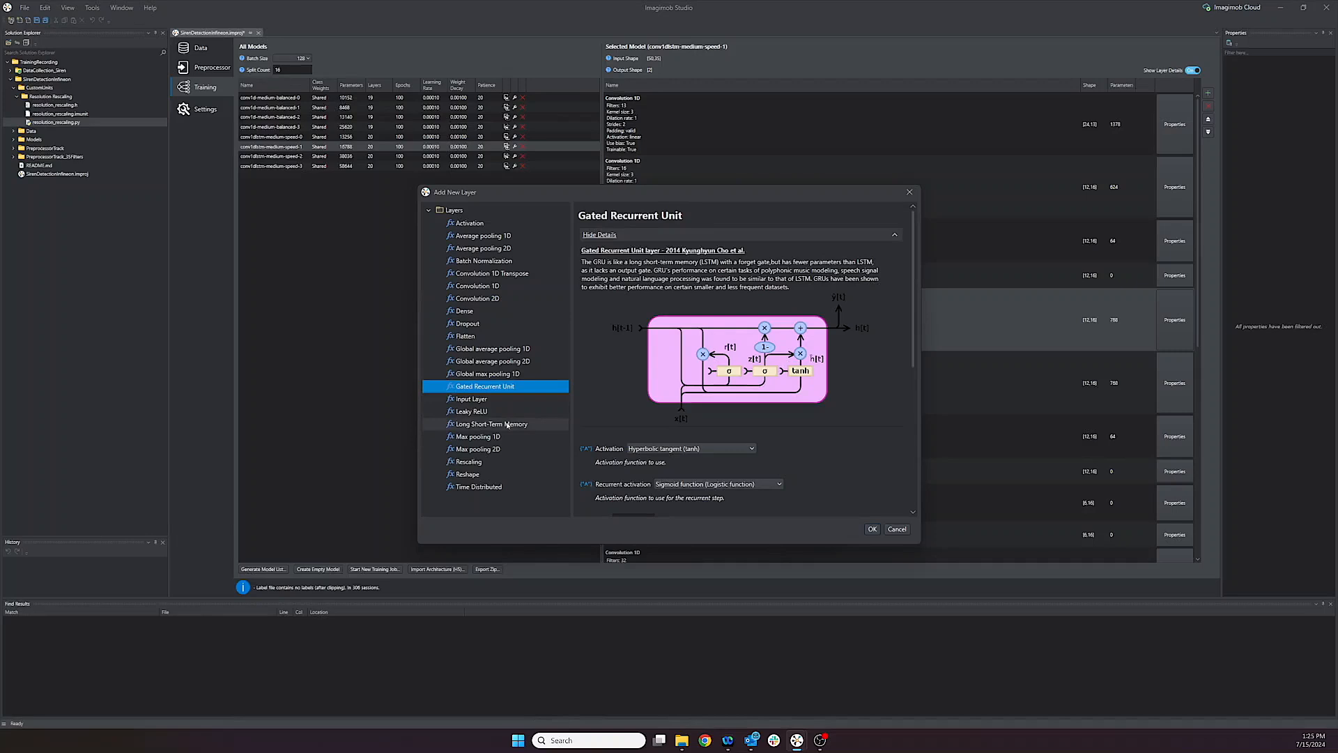
left_click(506, 424)
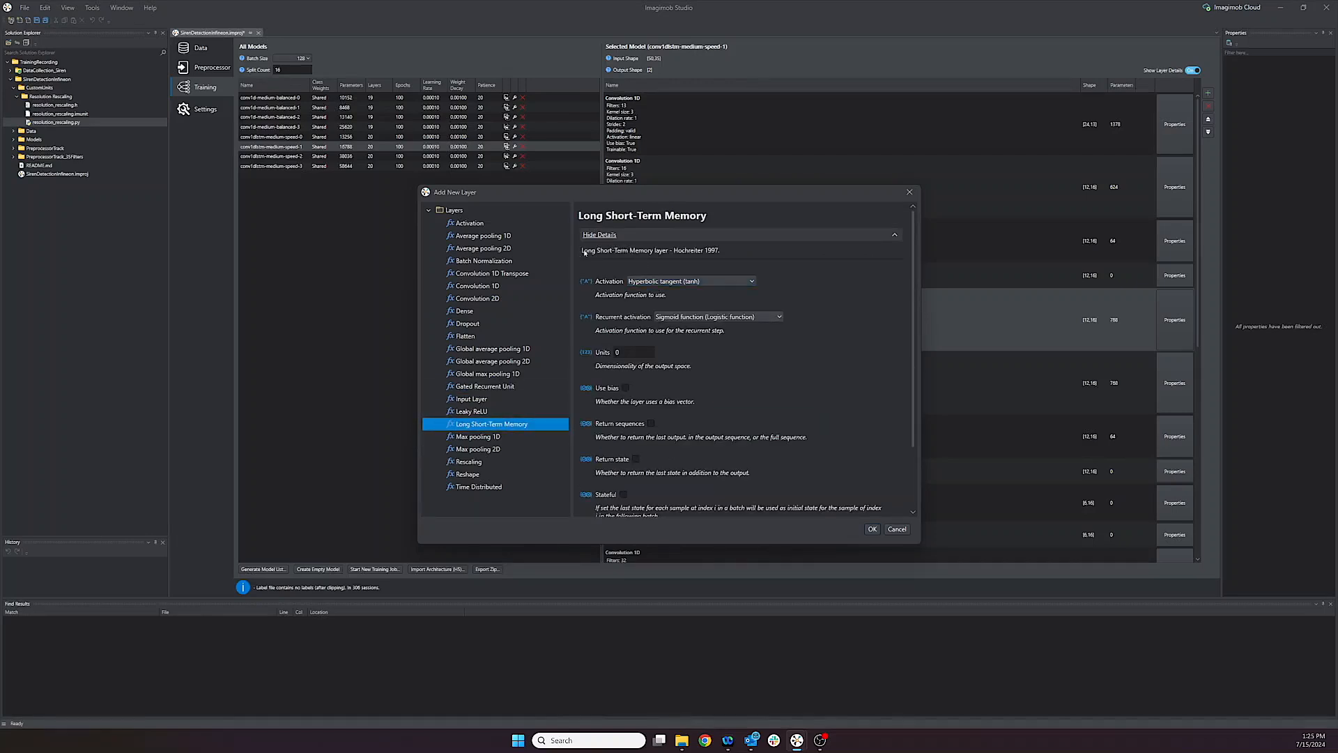
left_click(474, 313)
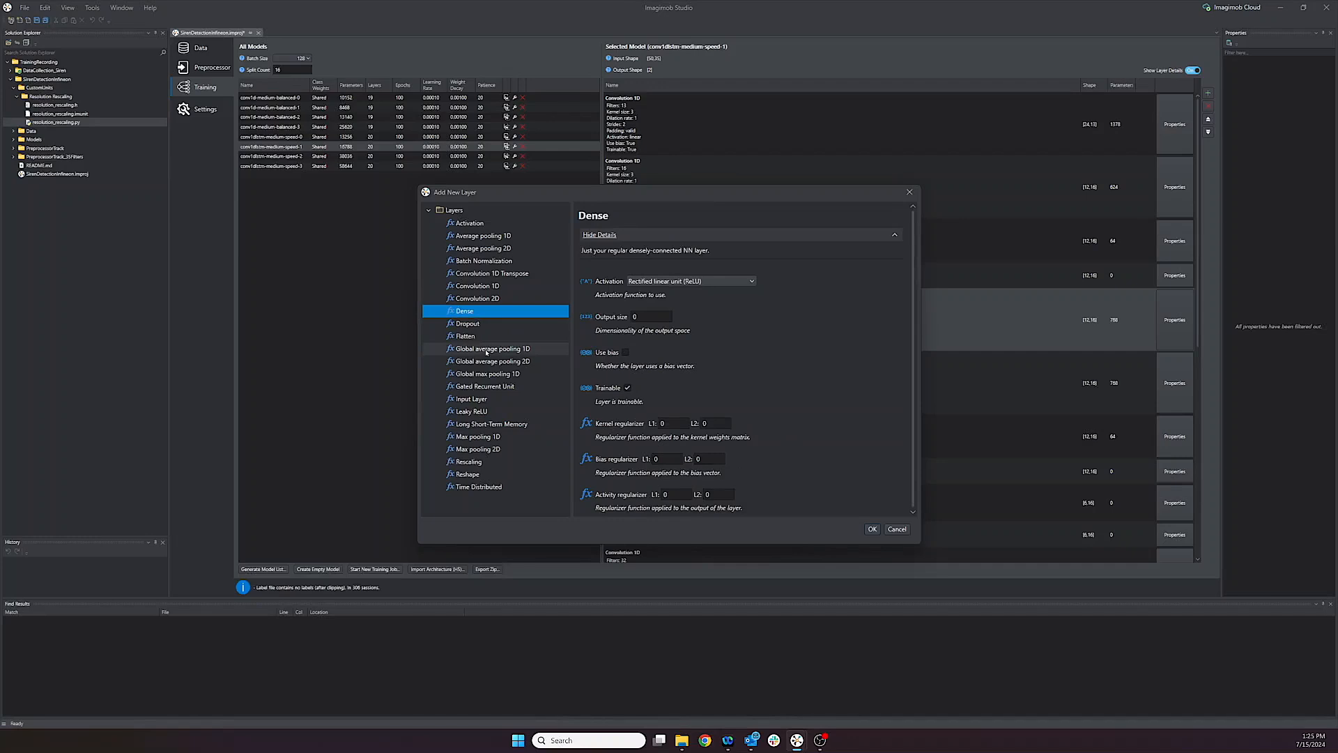
left_click(487, 347)
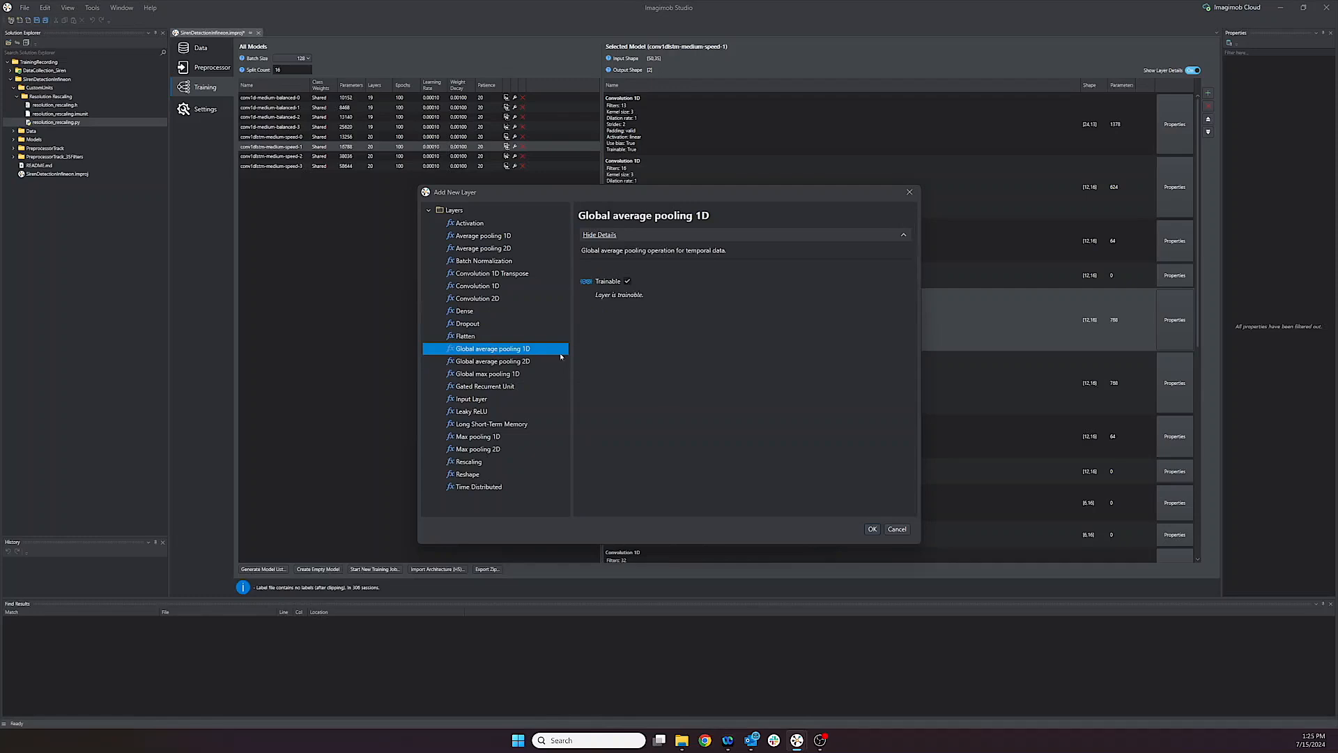
left_click(901, 529)
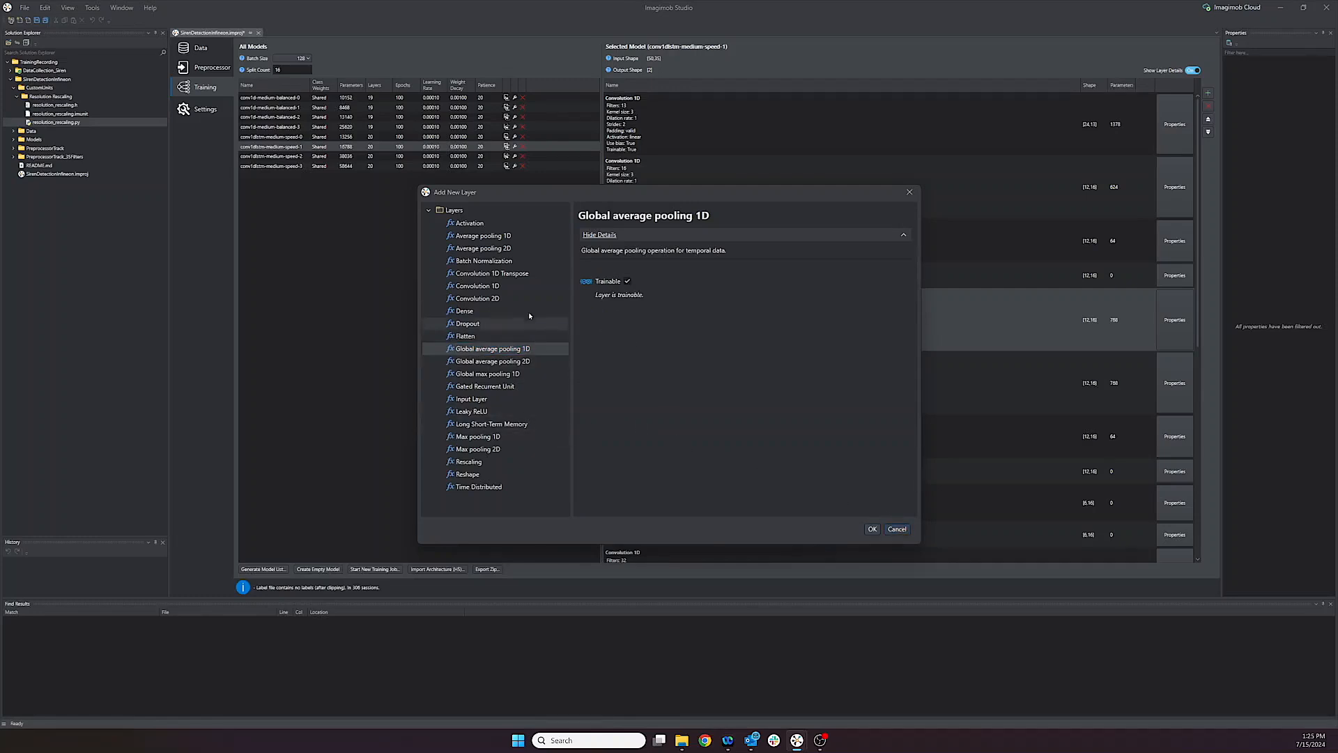
Step: Add a Convolution 1D layer with 3 filters, kernel size 8, Same padding and ReLU activation after conv1dlstm-medium-speed-1's third Convolution 1D layer
left_click(509, 287)
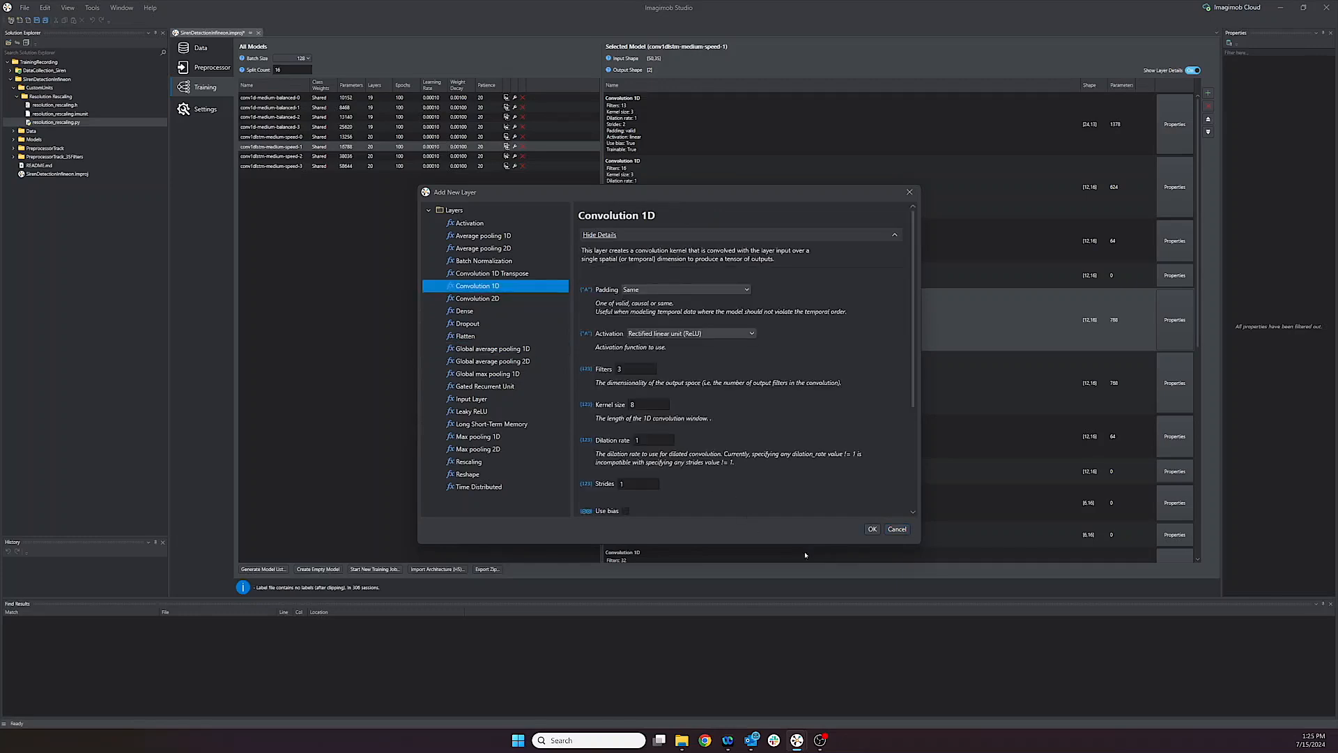
left_click(872, 529)
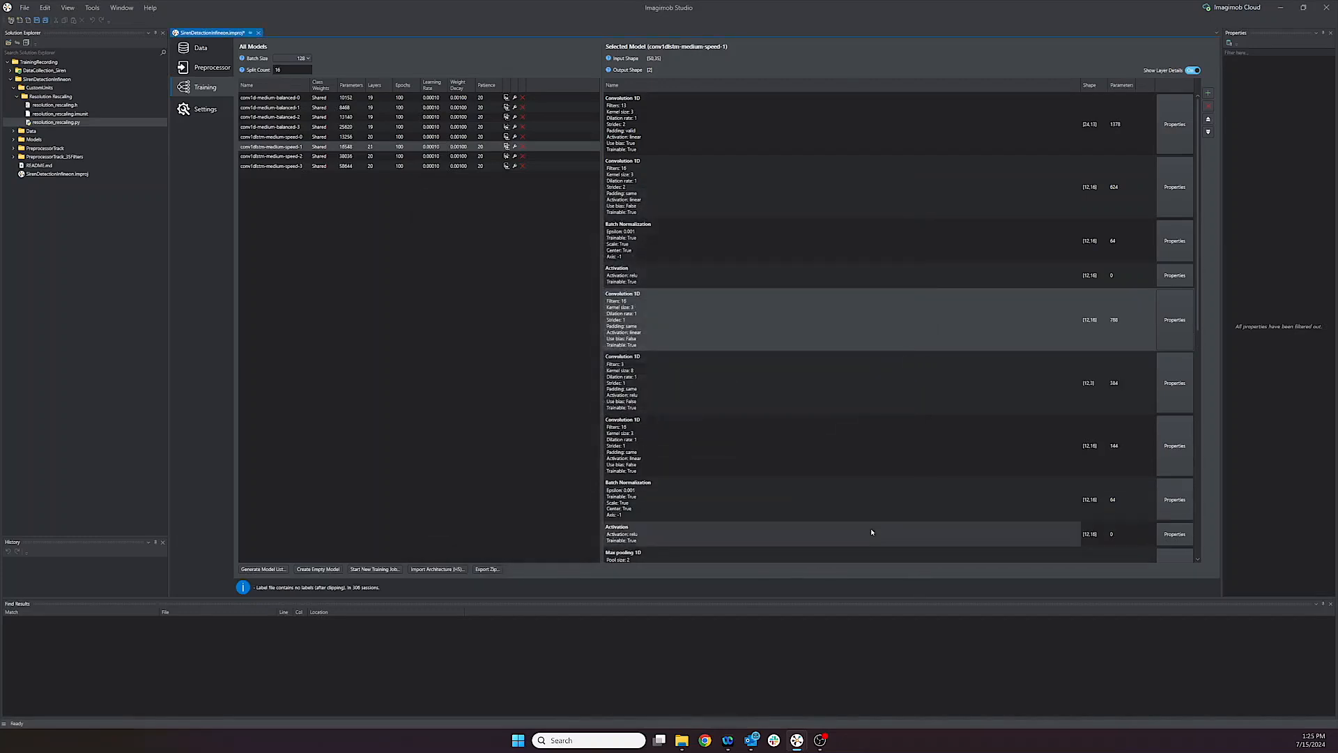
left_click(759, 400)
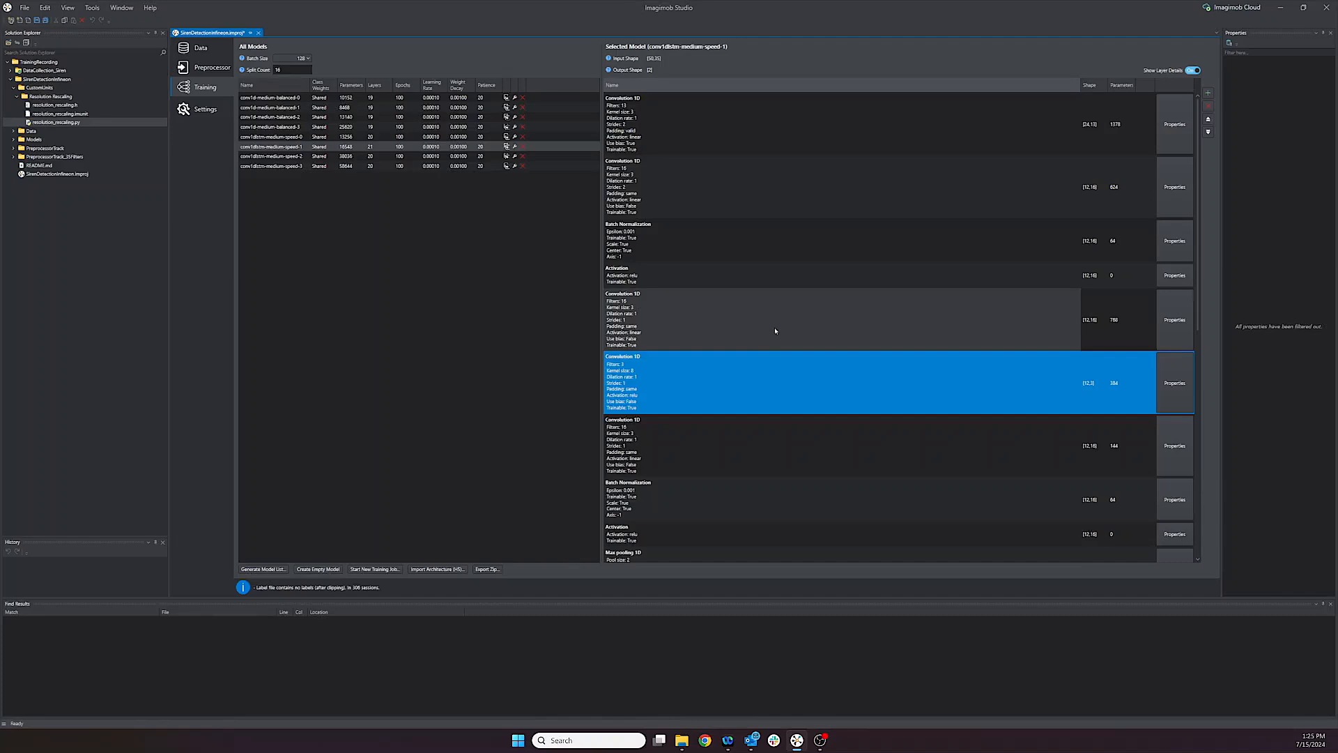
left_click(775, 327)
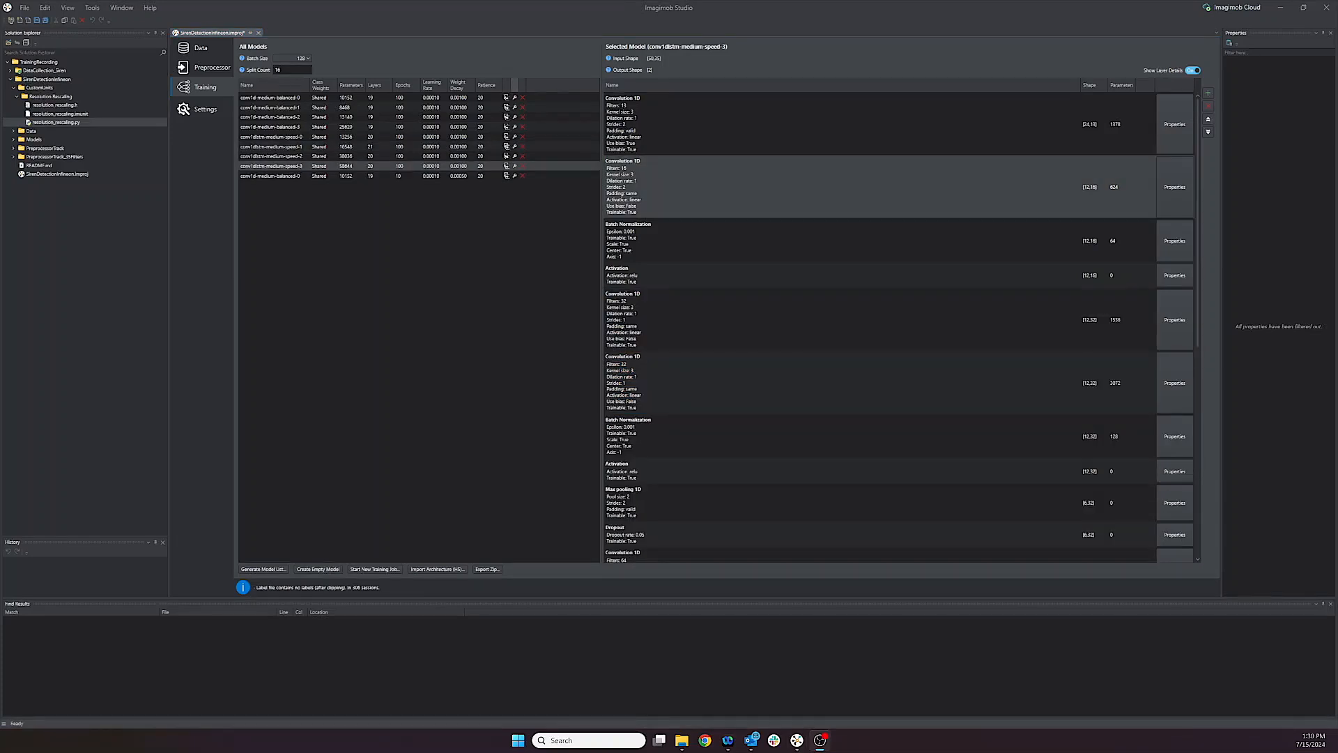
Step: Review the model properties of conv1dlstm-medium-speed-3 and the model list wizard's training settings without changing anything
left_click(514, 167)
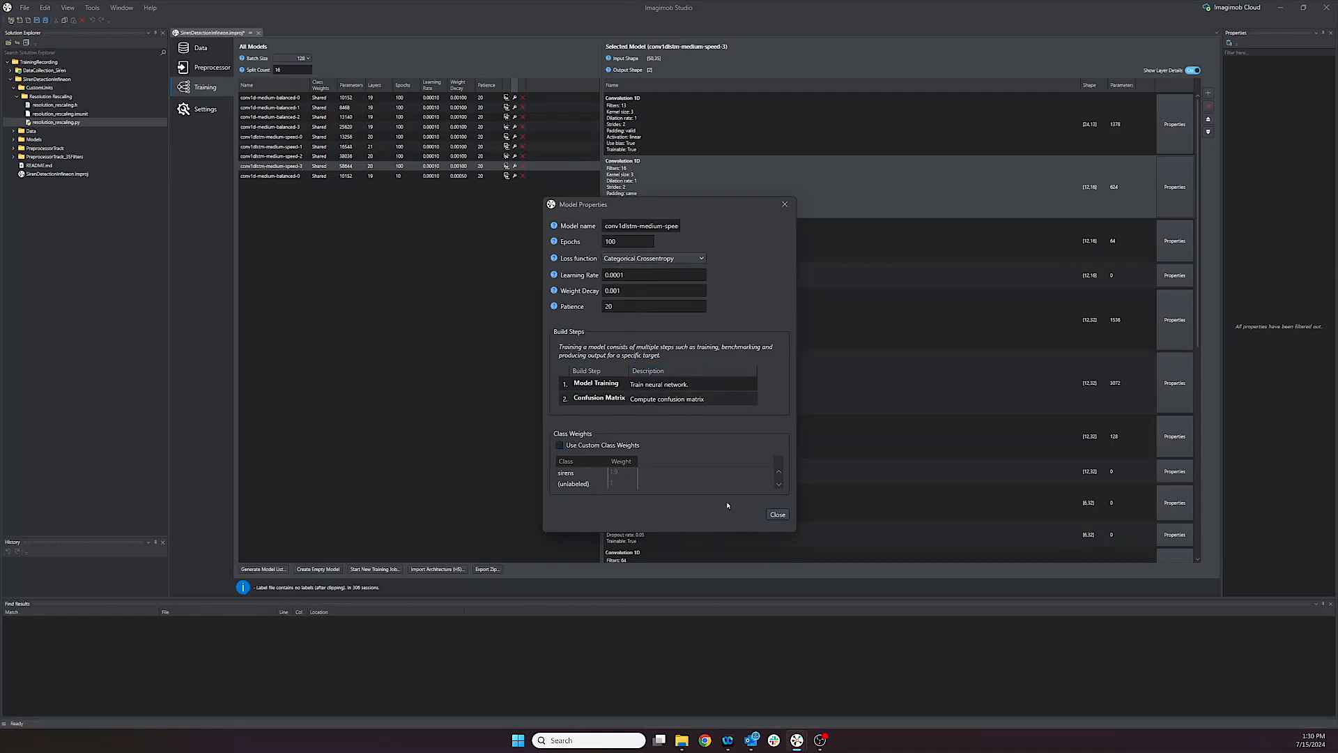
left_click(777, 514)
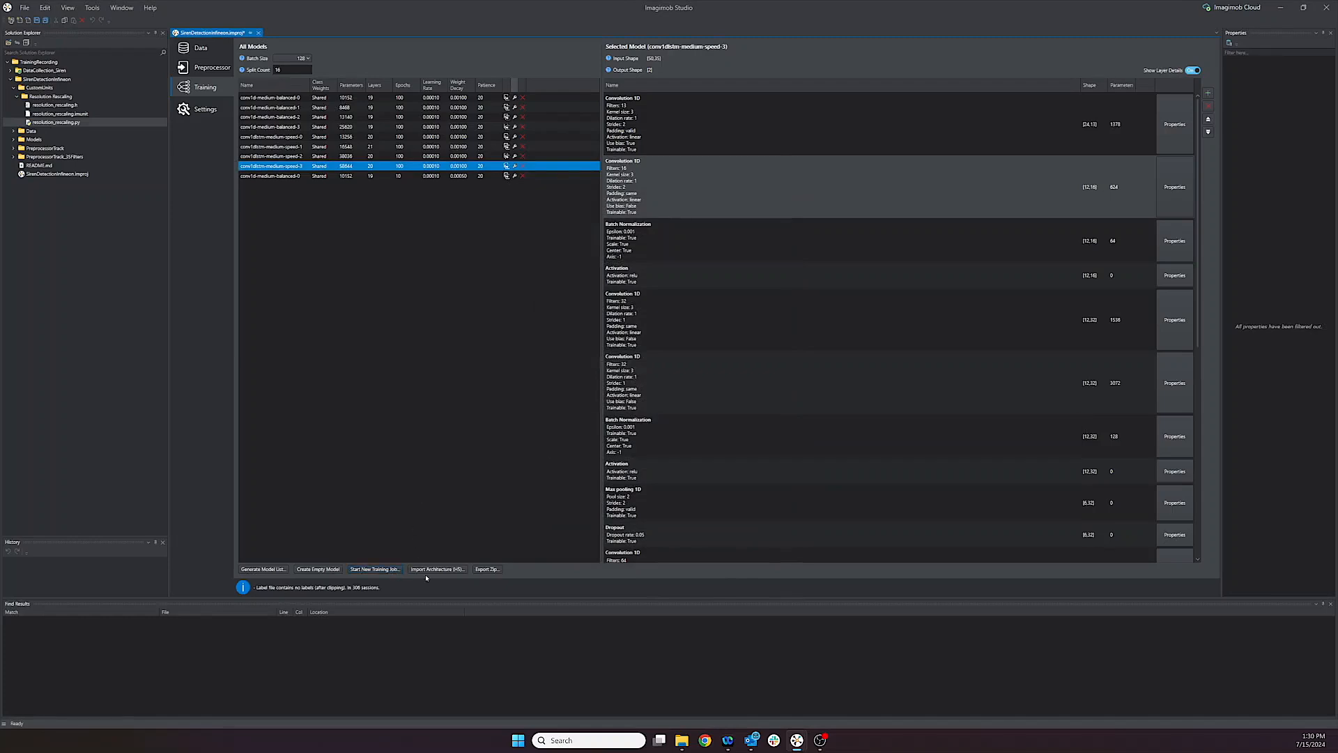
left_click(283, 569)
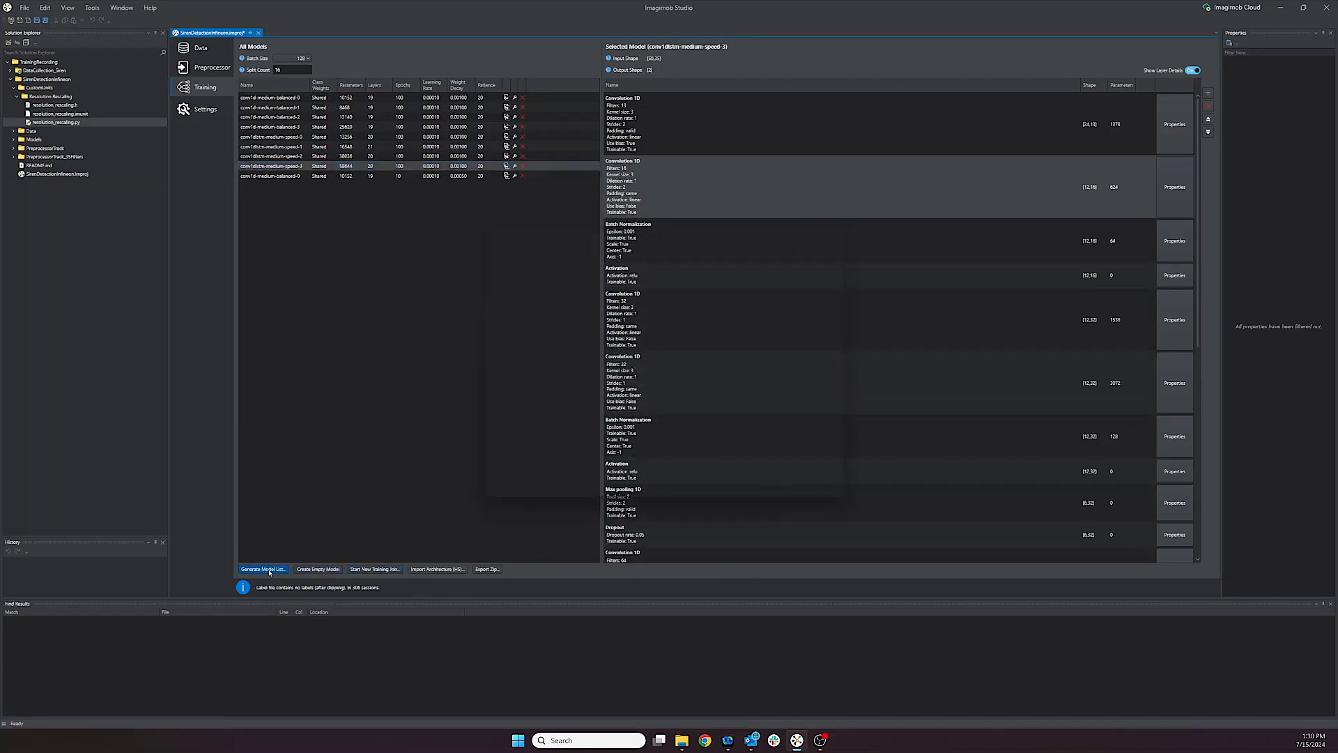
left_click(534, 294)
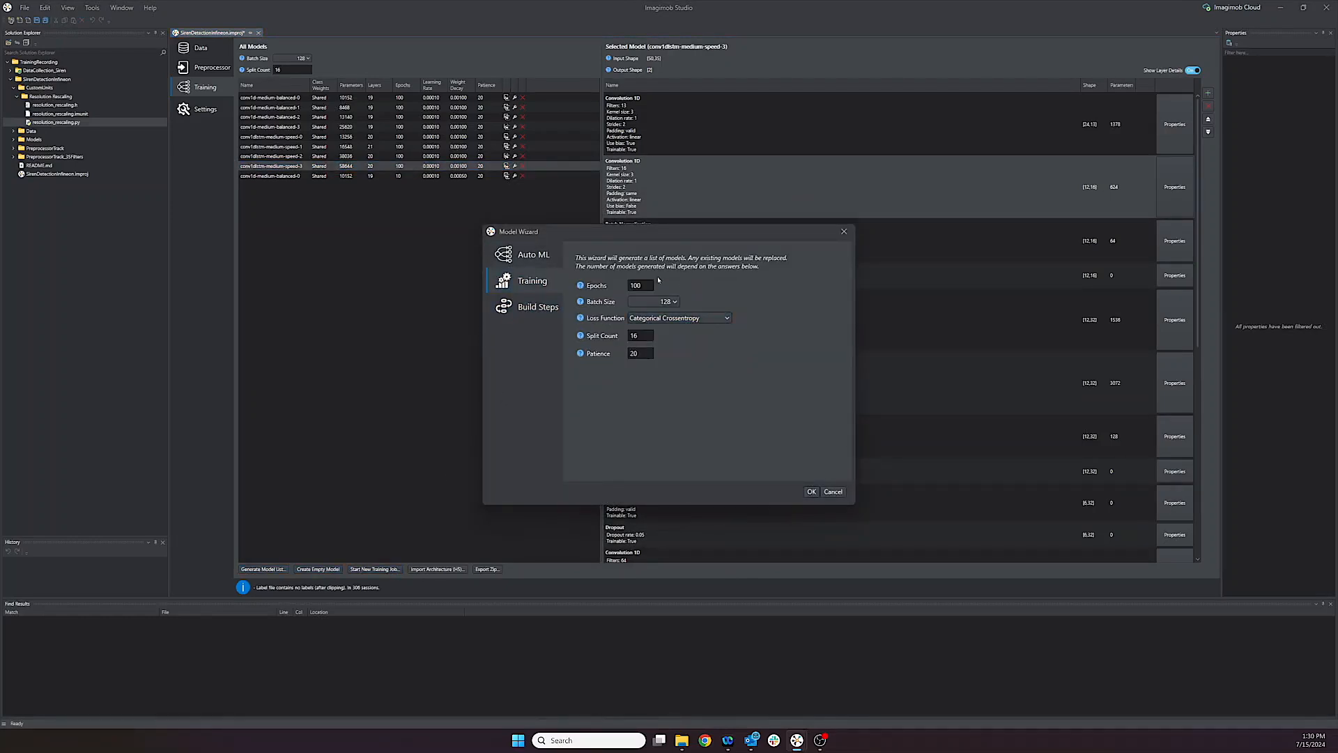
left_click(840, 492)
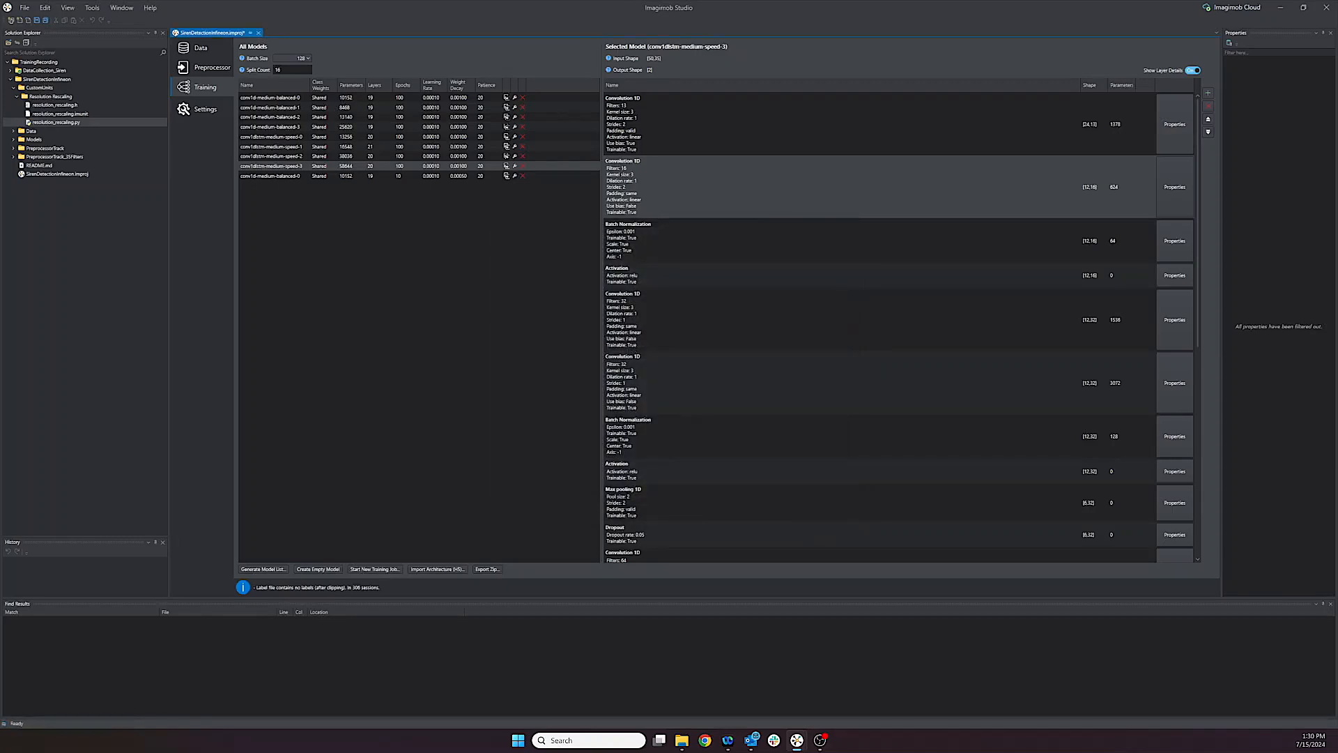